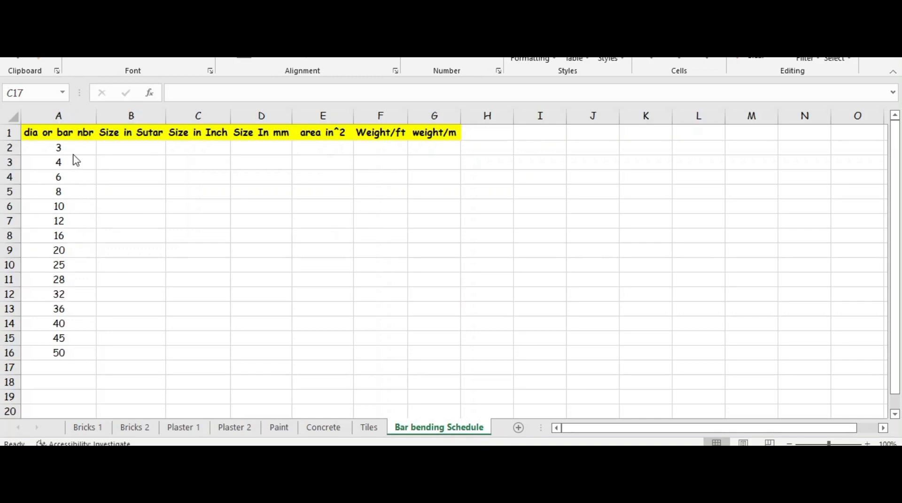
# - Enter 3 in B2 and 4 in B3 as the first two Size in Sutar values
pyautogui.click(123, 146)
pyautogui.click(123, 146)
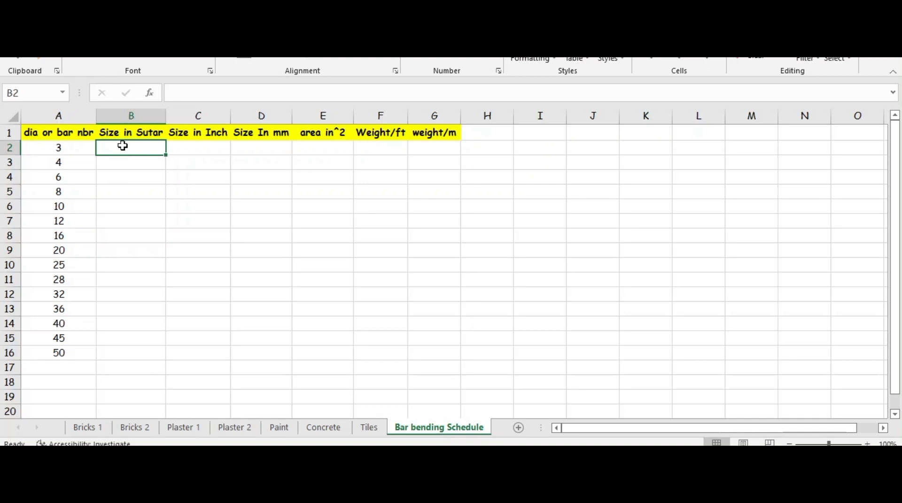
pyautogui.write('3')
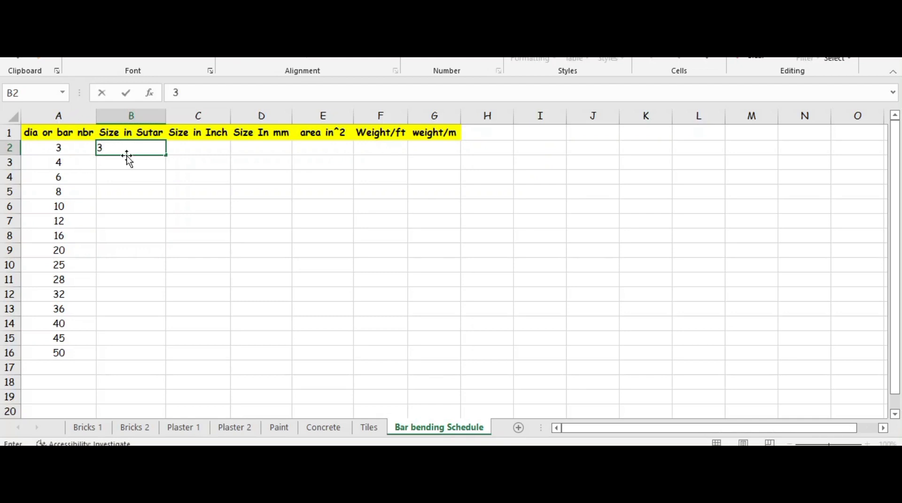
pyautogui.click(118, 164)
pyautogui.write('4')
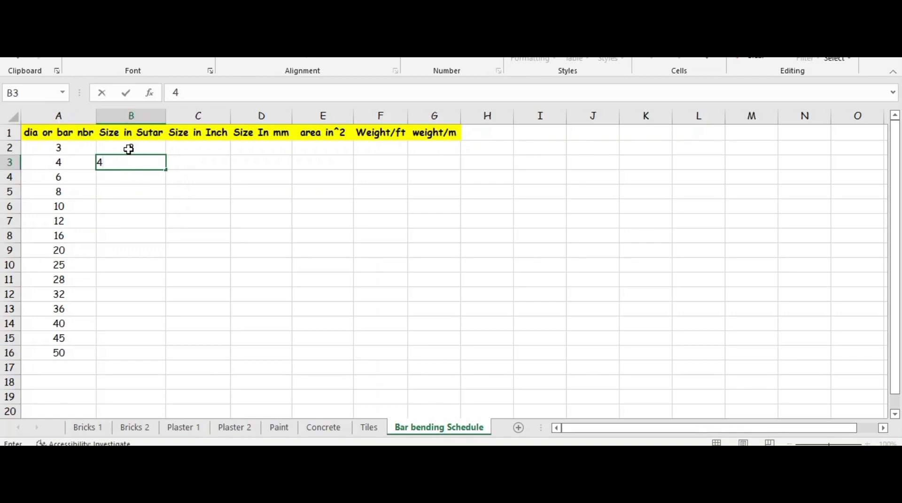
# - Replace the value in B2 with the formula =A2 so the sutar size references the bar number
pyautogui.click(128, 148)
pyautogui.doubleClick(134, 150)
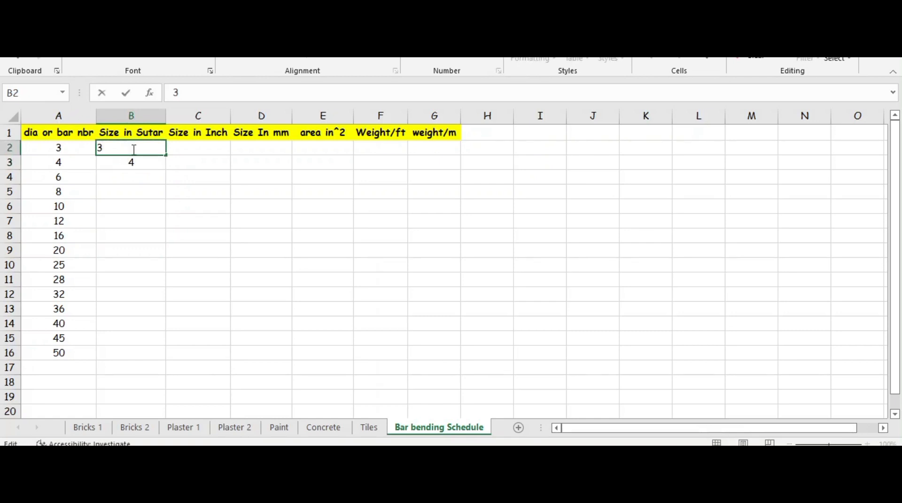
pyautogui.press('BackSpace')
pyautogui.write('=')
pyautogui.click(55, 147)
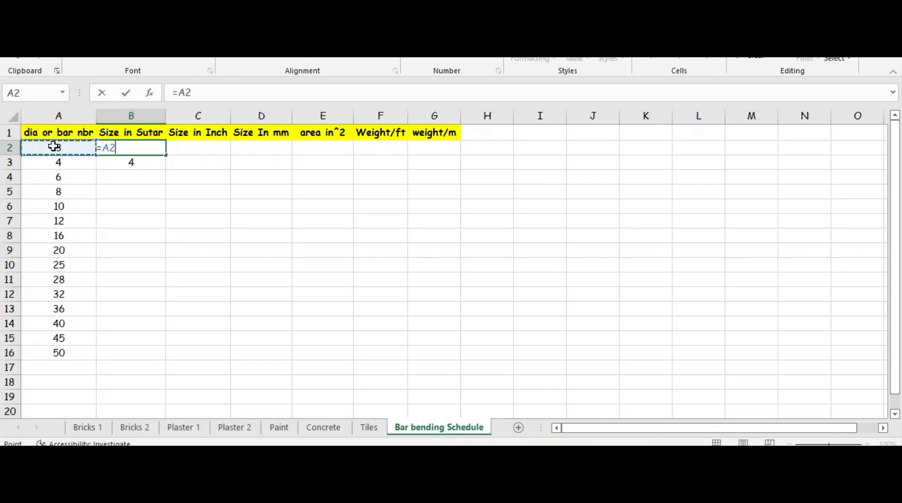
pyautogui.press('Return')
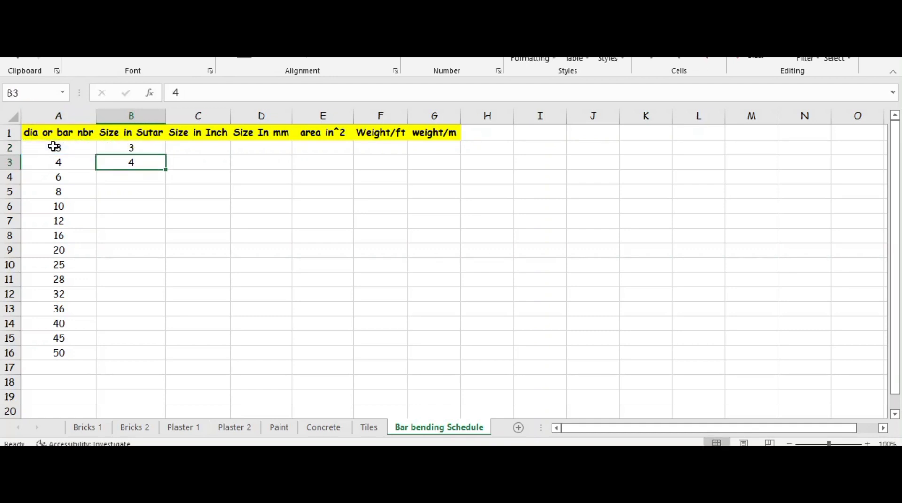
# - Fill the B2 formula down the Size in Sutar column through B16
pyautogui.click(159, 149)
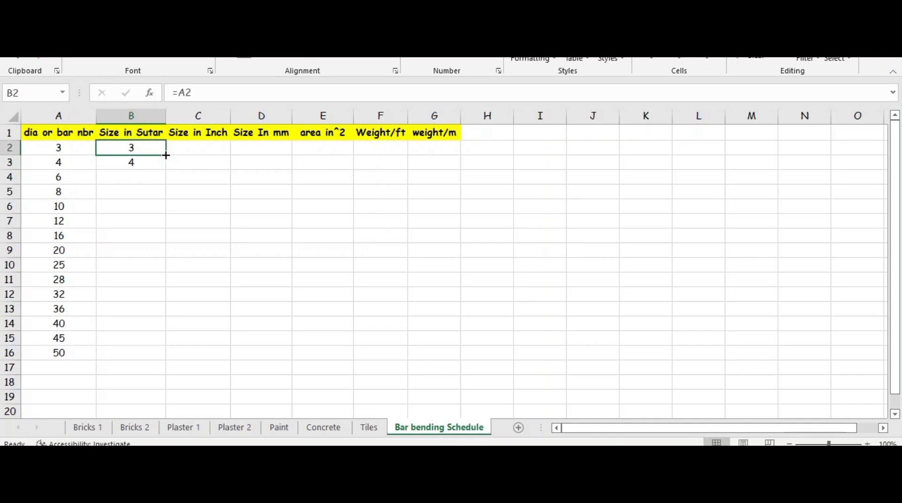
pyautogui.moveTo(166, 155); pyautogui.dragTo(135, 357)
pyautogui.click(121, 367)
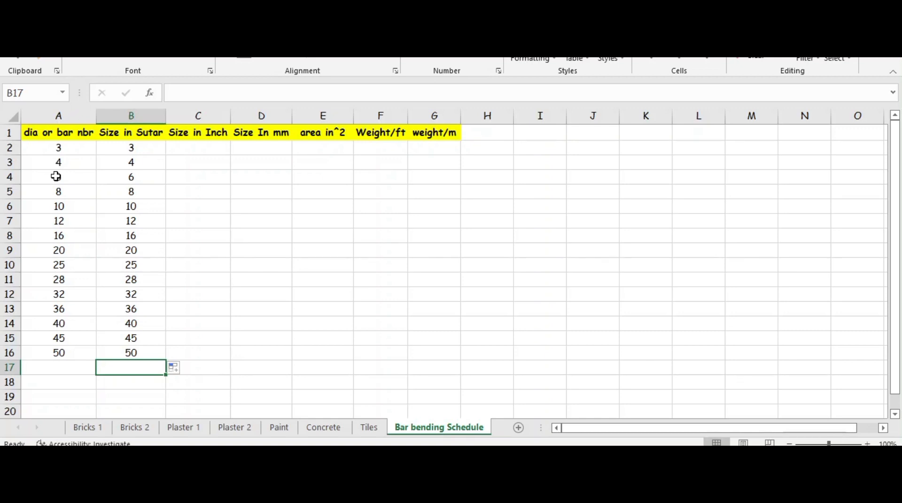
# - Add a conversion note beside the table with "1 inch" in I3 and "8 sutar" in J3
pyautogui.click(545, 166)
pyautogui.write('1')
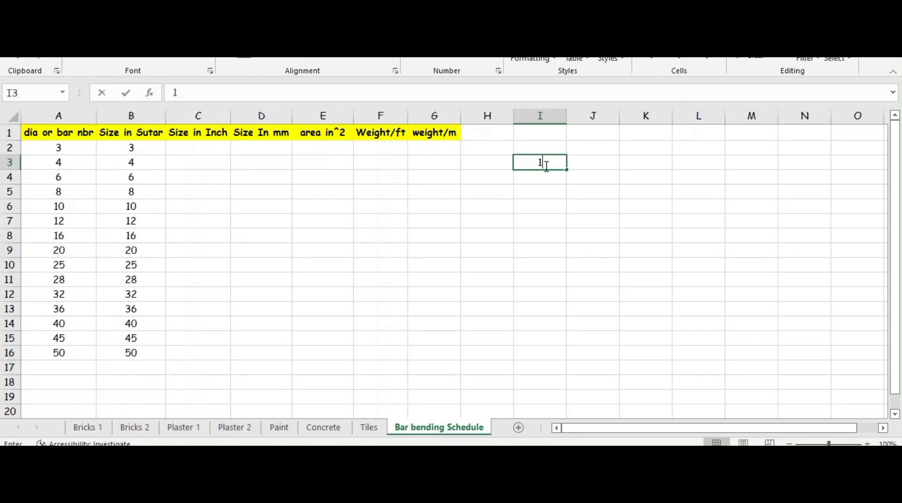
pyautogui.write(' inc')
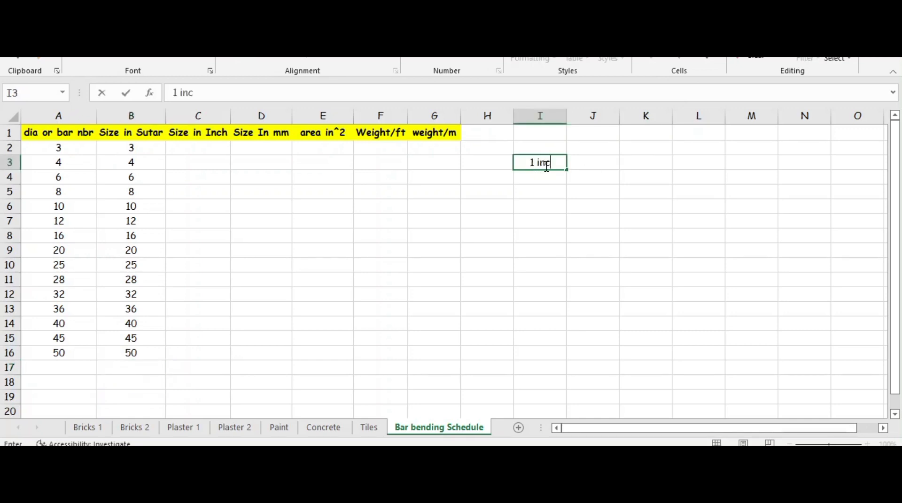
pyautogui.write('h')
pyautogui.click(583, 163)
pyautogui.write('8')
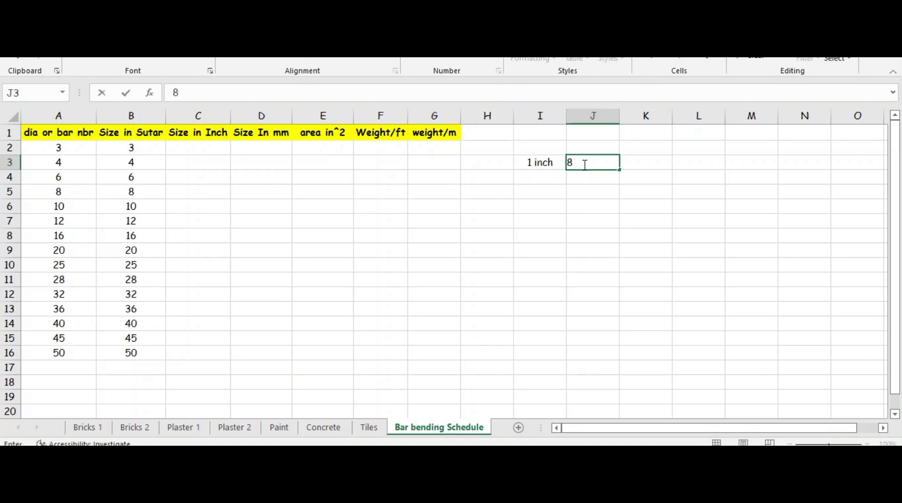
pyautogui.write(' sutar')
pyautogui.click(541, 221)
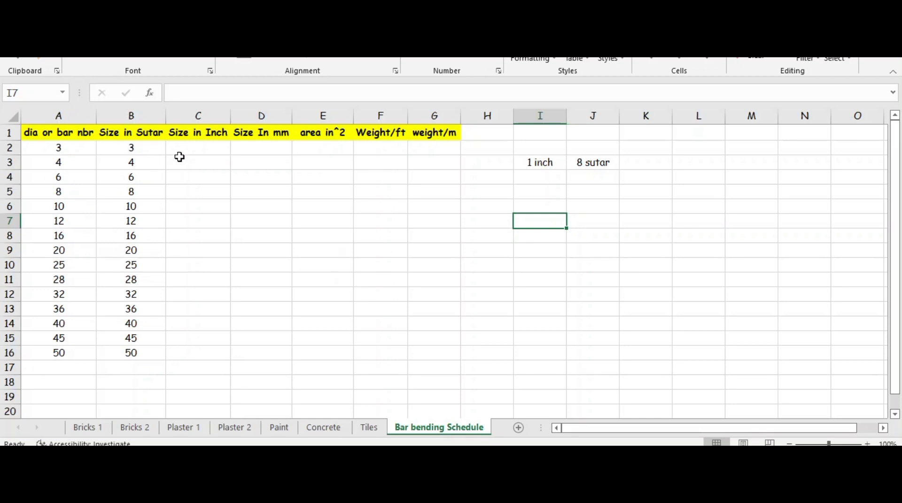
# - Calculate the first two Size in Inch values with =3/8 in C2 and =4/8 in C3
pyautogui.click(190, 151)
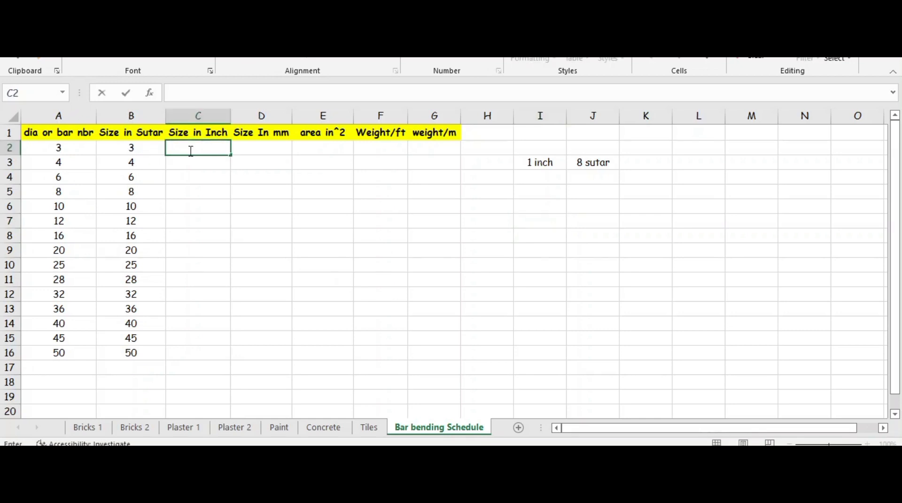
pyautogui.write('=')
pyautogui.write('3/8')
pyautogui.press('Return')
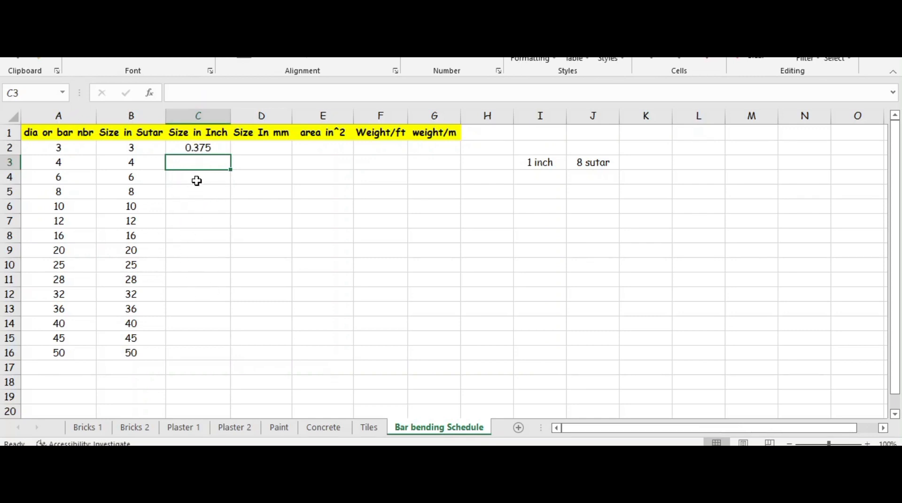
pyautogui.doubleClick(192, 162)
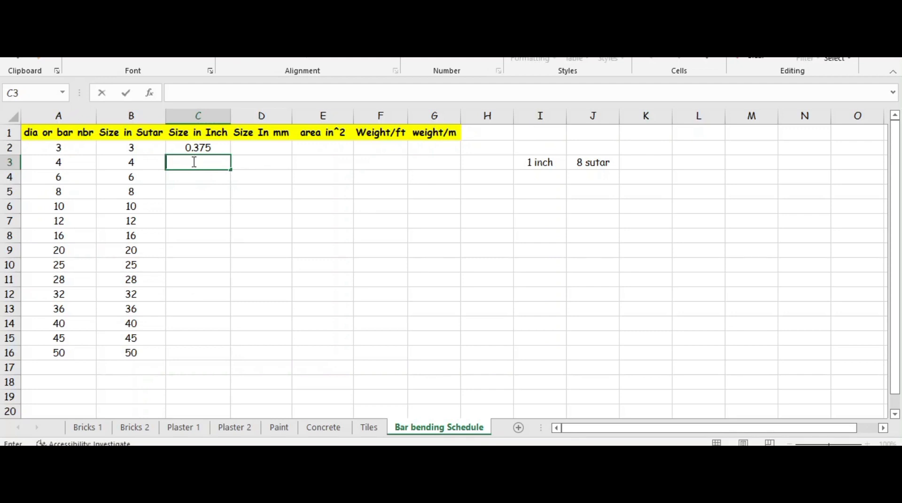
pyautogui.write('=4/8')
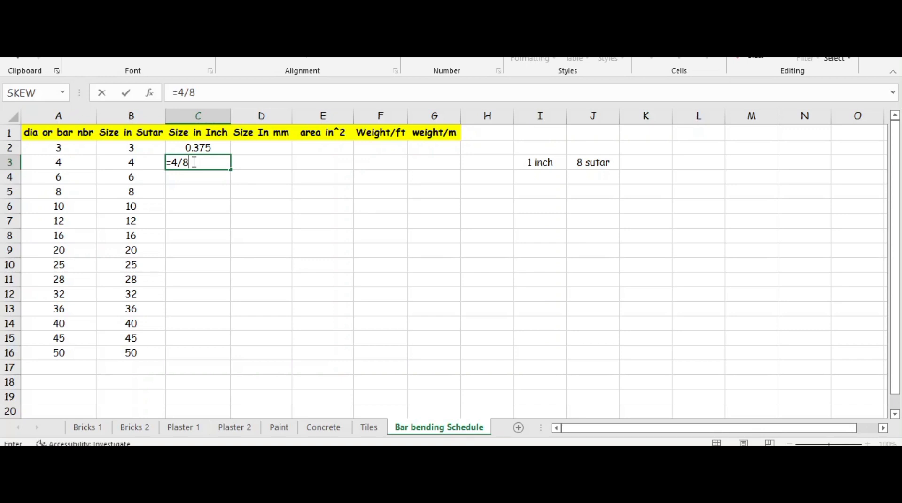
pyautogui.hotkey('ctrl', 'Return')
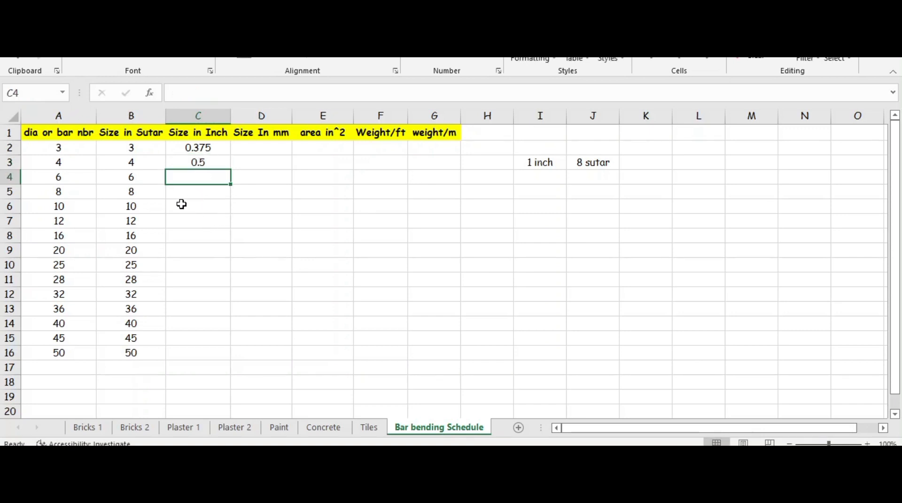
# - Enter the formula =B4/8 in C4 to convert its sutar size to inches
pyautogui.doubleClick(194, 179)
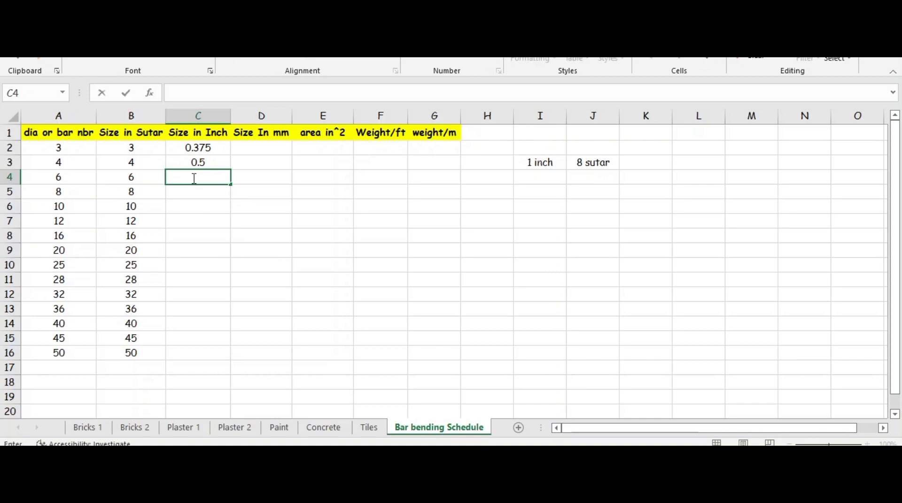
pyautogui.write('=')
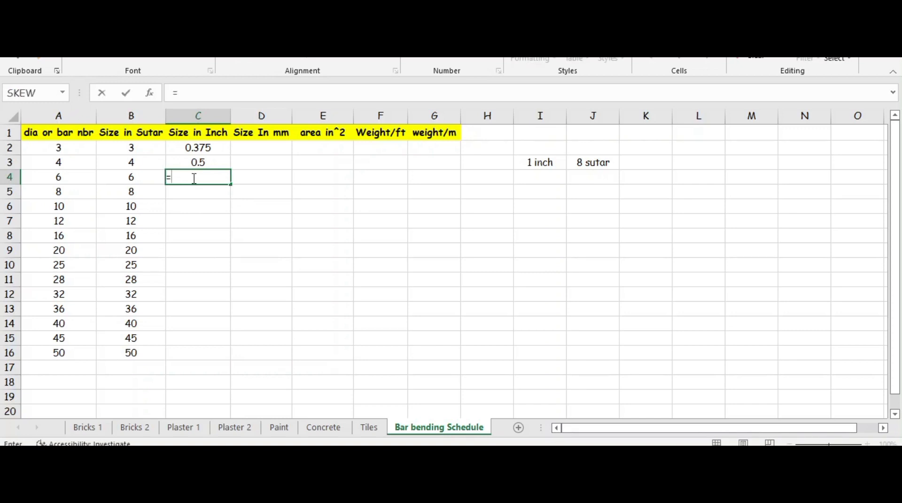
pyautogui.click(147, 178)
pyautogui.write('/')
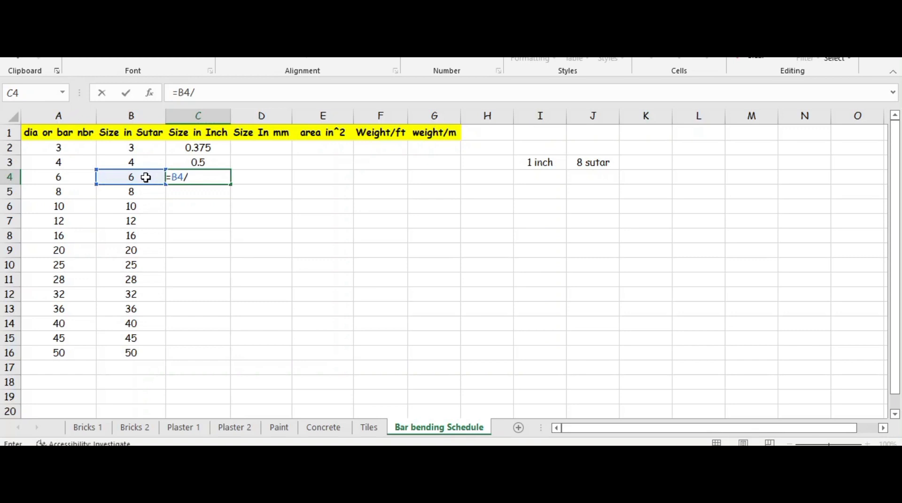
pyautogui.write('8')
pyautogui.press('Return')
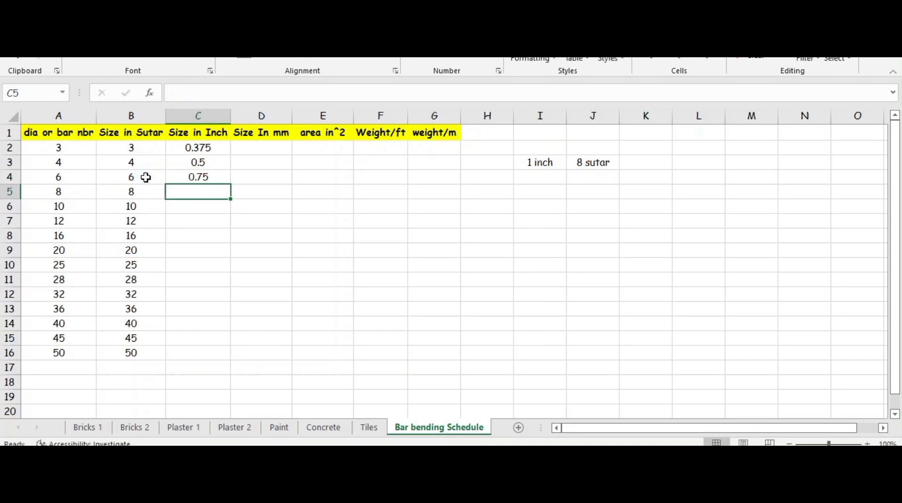
# - Fill the C4 formula down the Size in Inch column through C16
pyautogui.click(196, 179)
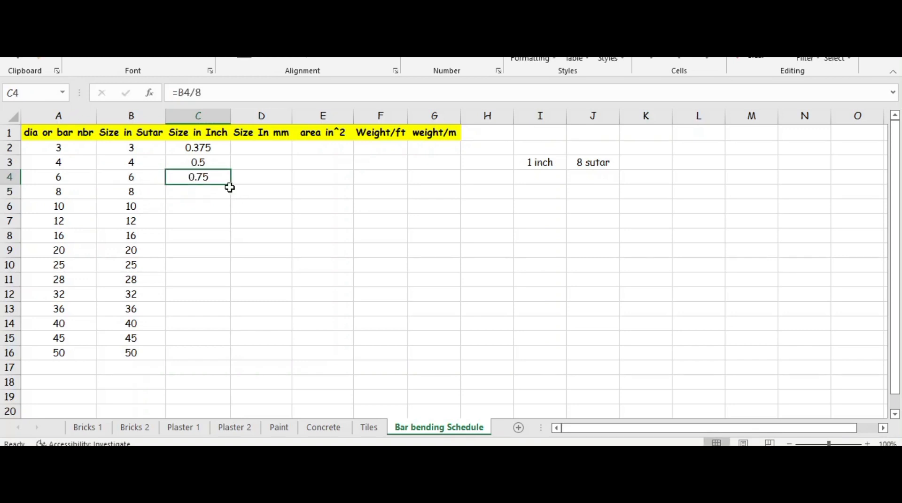
pyautogui.moveTo(230, 188); pyautogui.dragTo(215, 353)
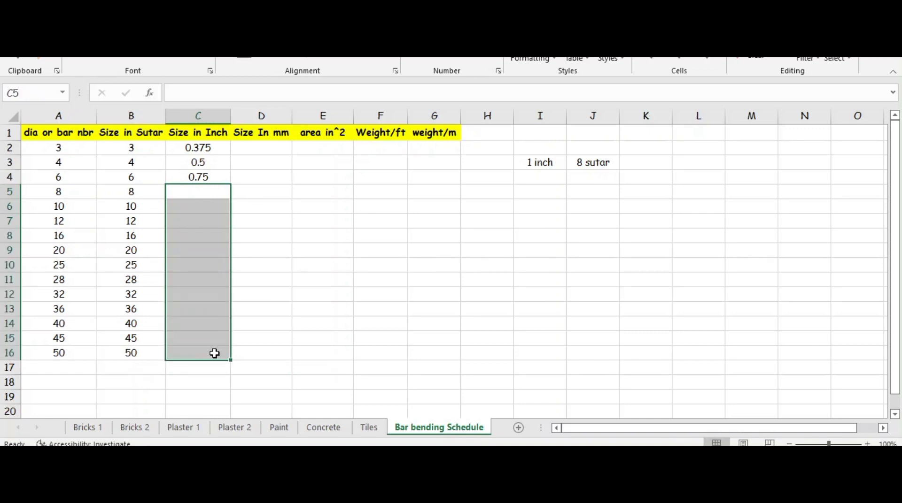
pyautogui.click(217, 176)
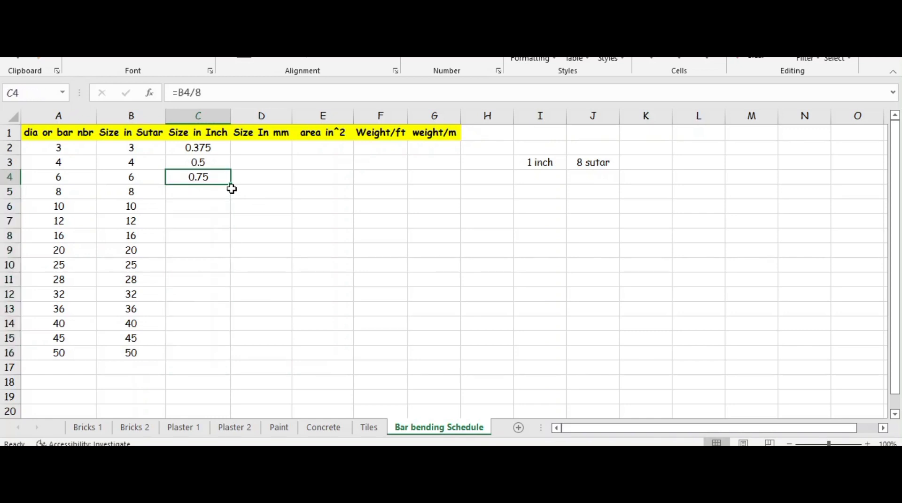
pyautogui.moveTo(230, 185); pyautogui.dragTo(221, 361)
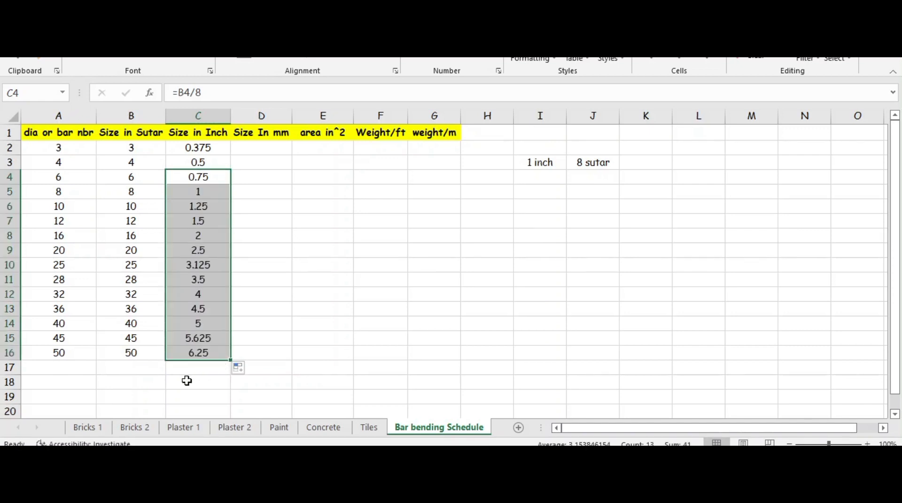
pyautogui.click(188, 381)
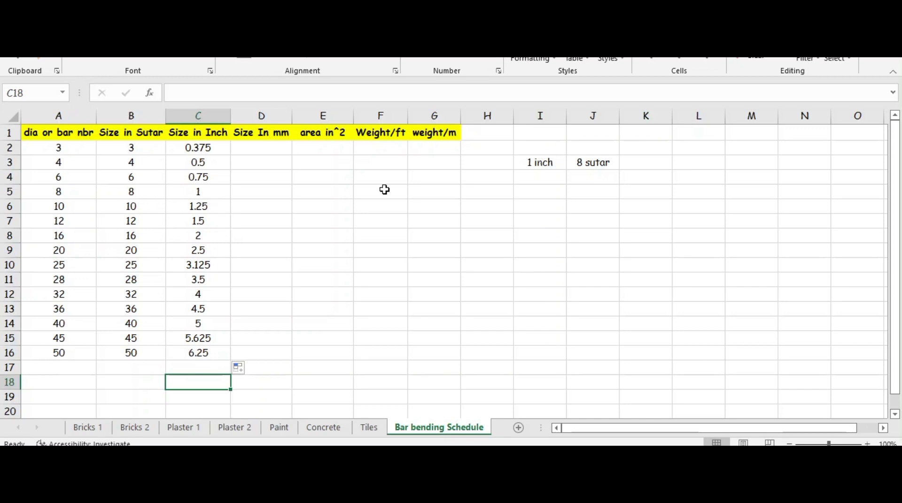
# - Add a second conversion note with "1 inch" in I4 and "25 mm" in J4
pyautogui.click(545, 177)
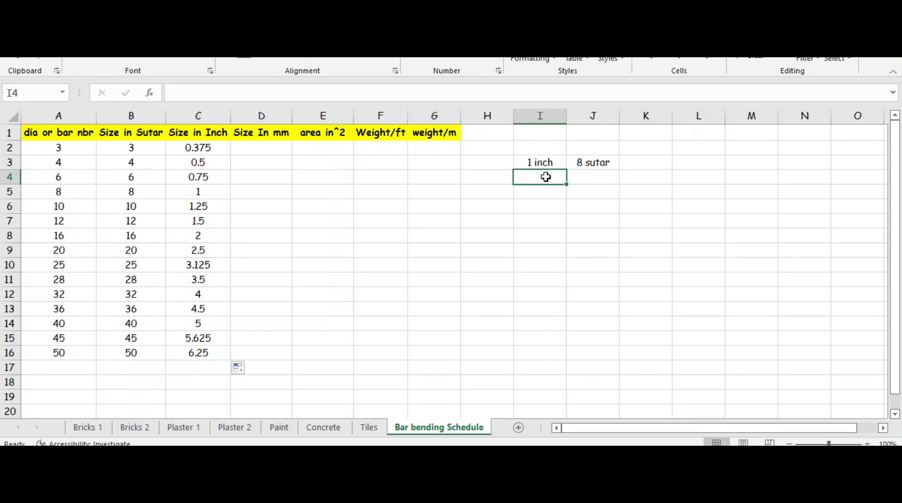
pyautogui.write('1')
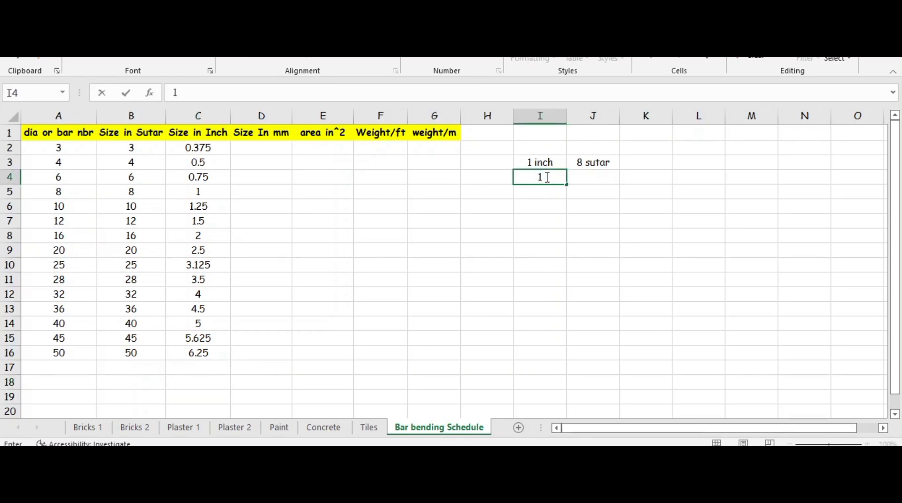
pyautogui.write(' inch')
pyautogui.click(588, 176)
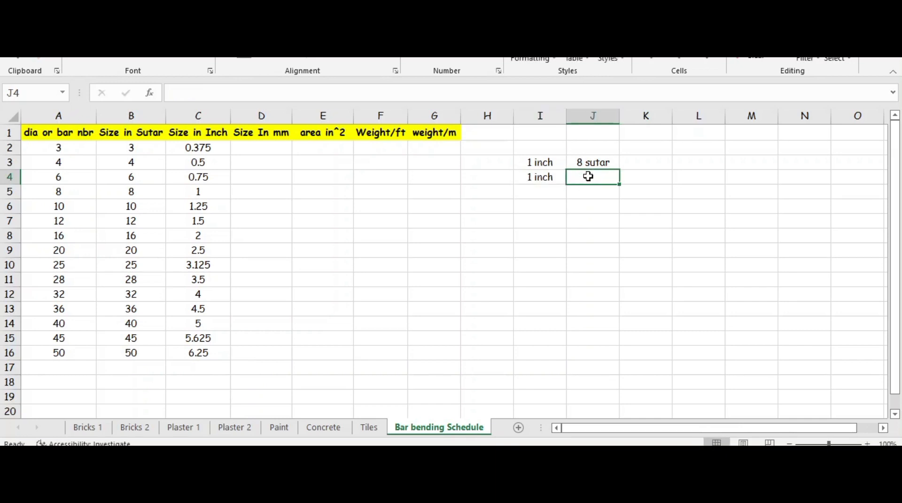
pyautogui.write('25')
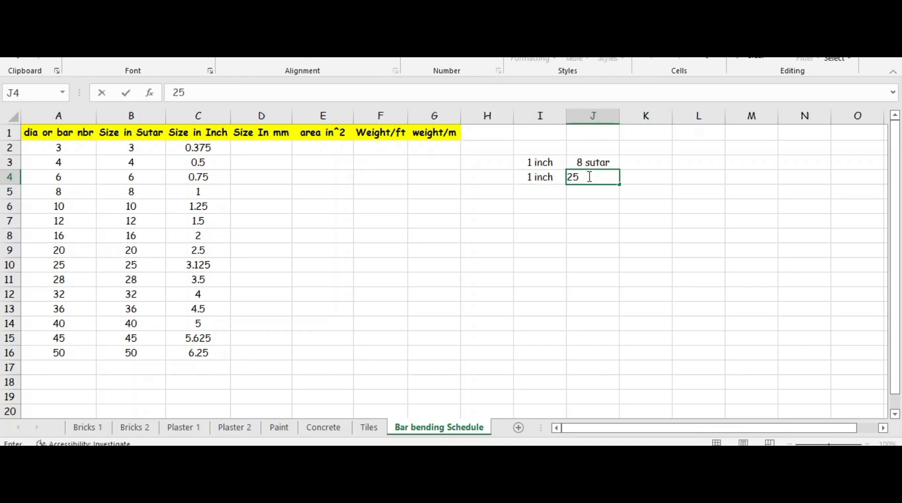
pyautogui.write(' mm')
pyautogui.click(545, 222)
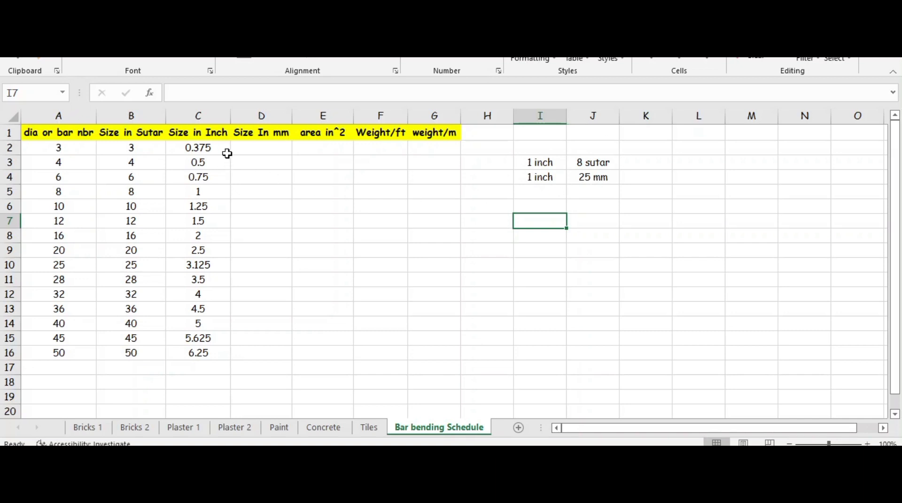
# - Enter the formula =(B2/8)*25 in D2 to convert its sutar size to millimetres
pyautogui.click(253, 147)
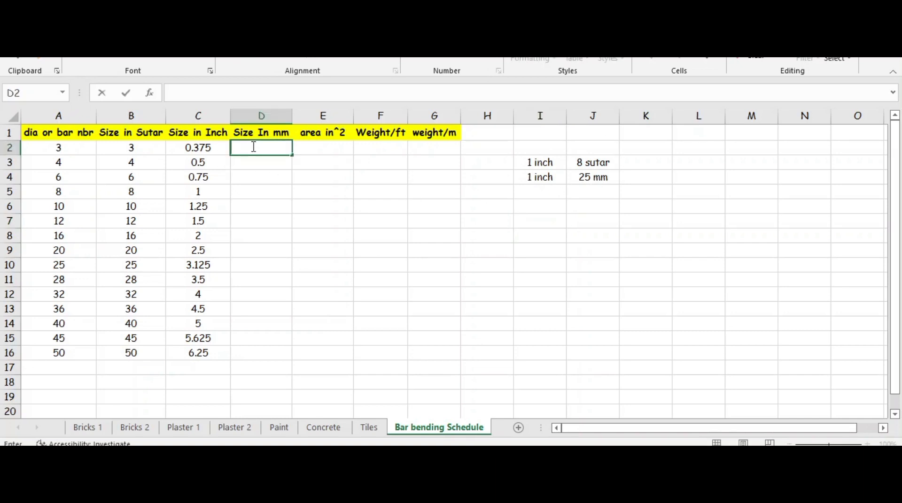
pyautogui.write('=')
pyautogui.write('(')
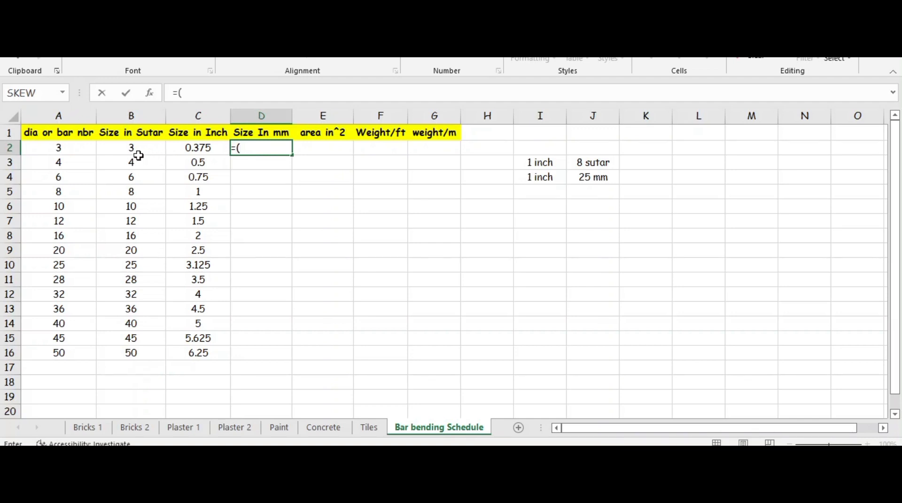
pyautogui.click(125, 151)
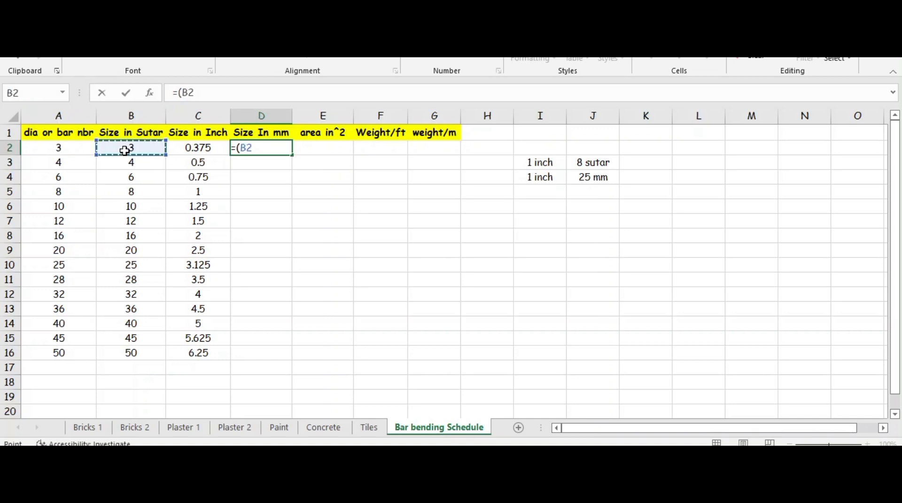
pyautogui.write('/8)')
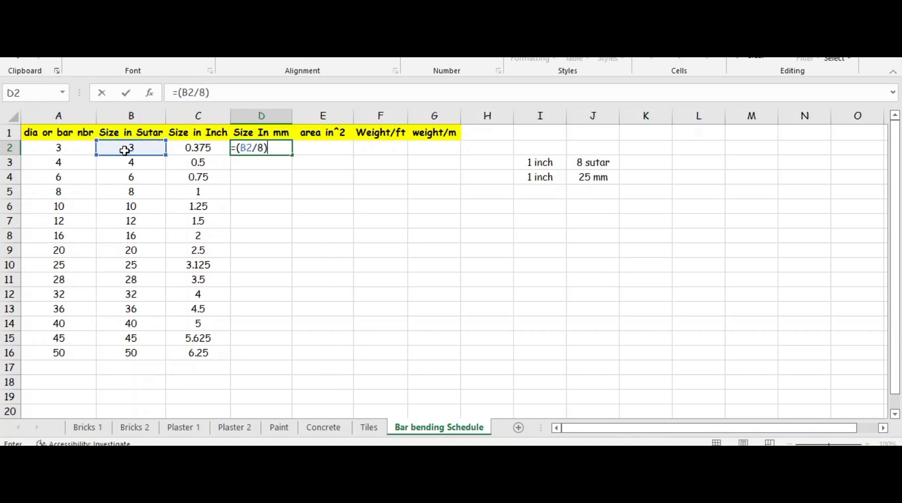
pyautogui.write('*25')
pyautogui.press('Return')
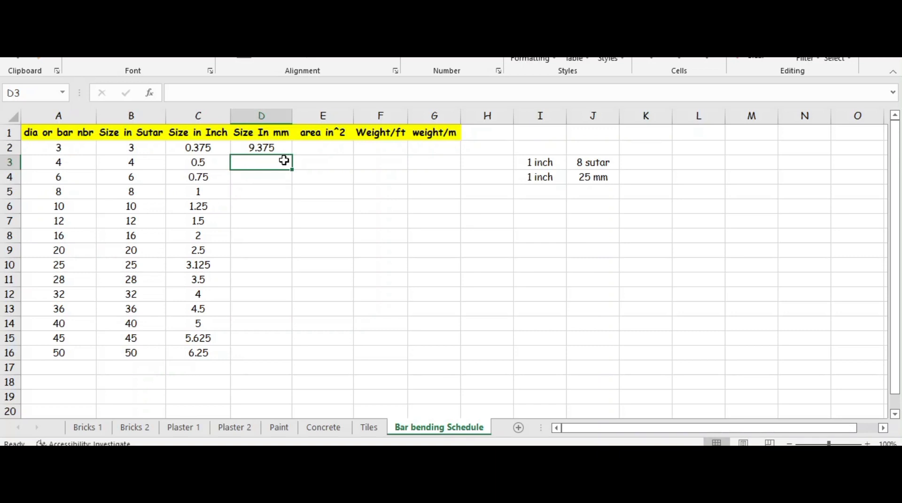
# - Fill the D2 formula down the Size In mm column through D16
pyautogui.doubleClick(257, 165)
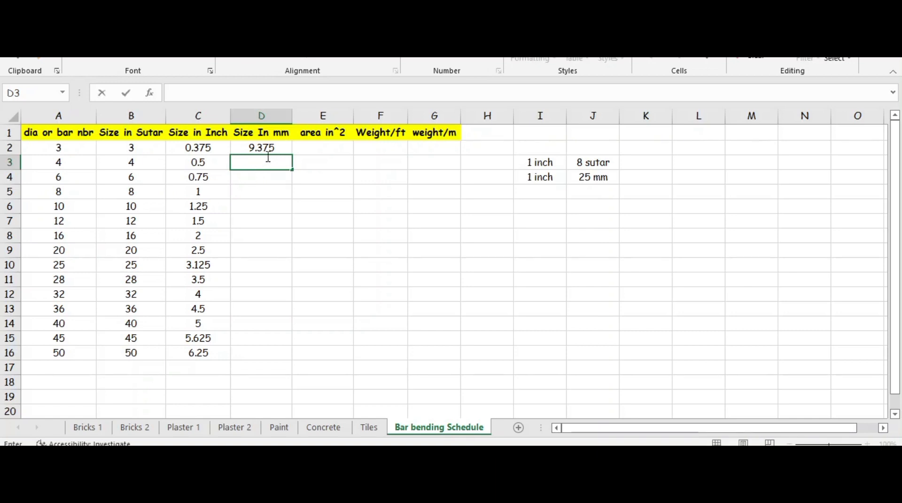
pyautogui.click(273, 148)
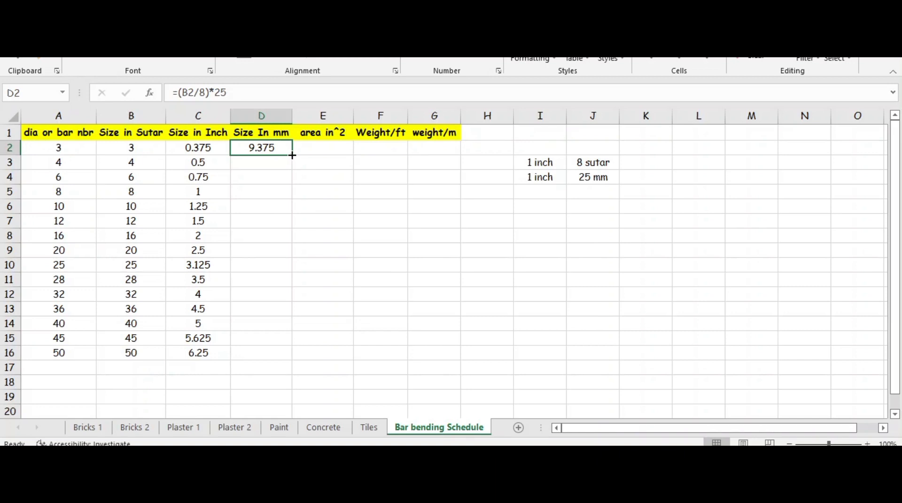
pyautogui.moveTo(292, 155); pyautogui.dragTo(259, 366)
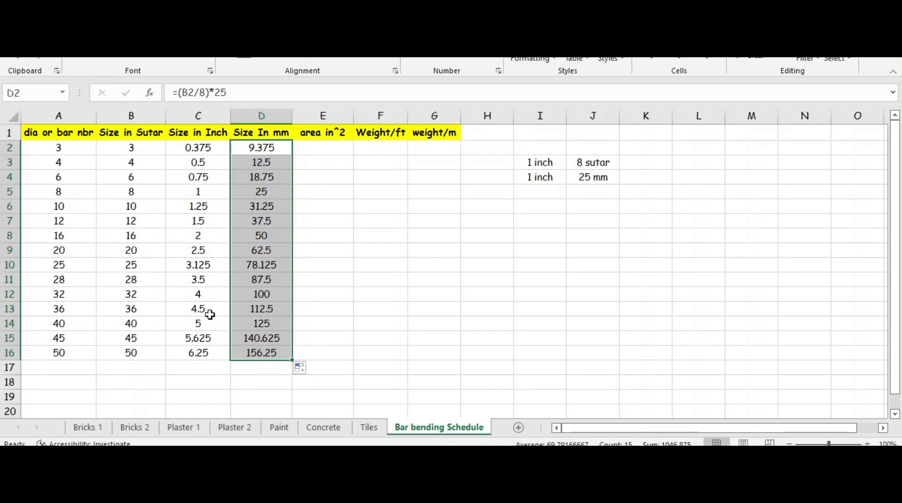
pyautogui.click(151, 383)
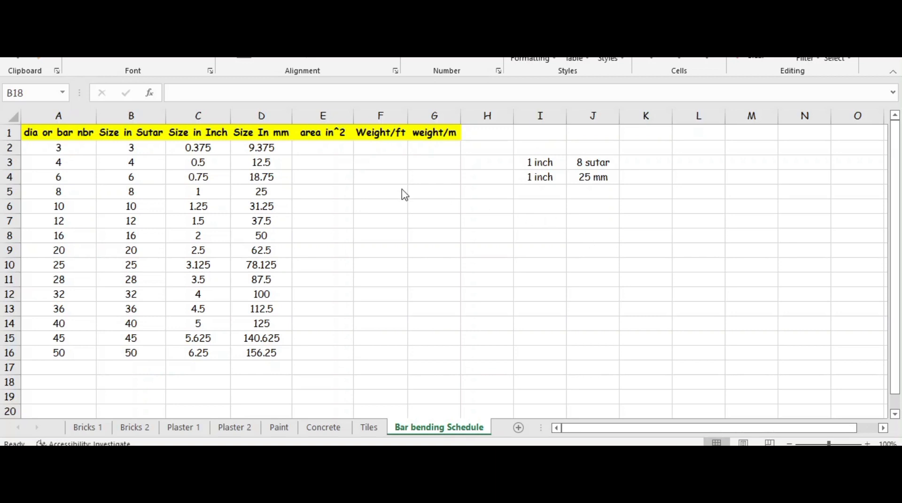
# - Add an area formula note with "area" in I5 and "3.14*dia^2/4" in J5
pyautogui.click(527, 193)
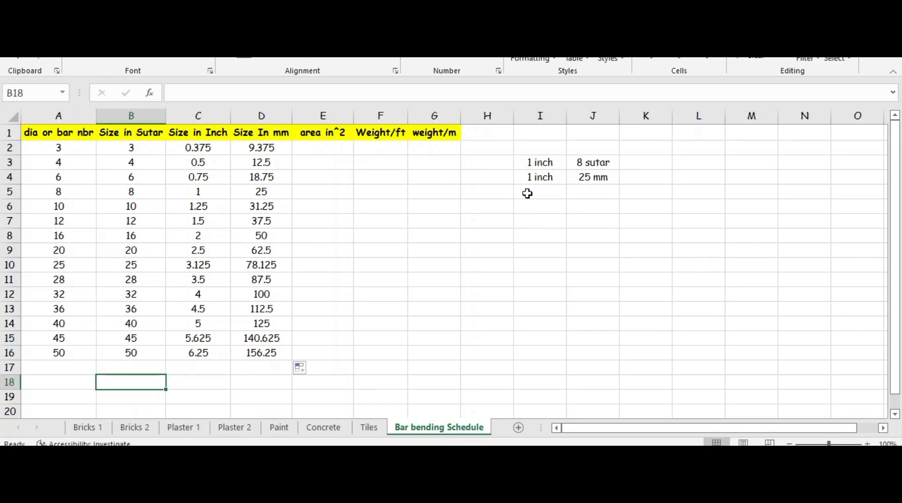
pyautogui.click(527, 193)
pyautogui.write('area')
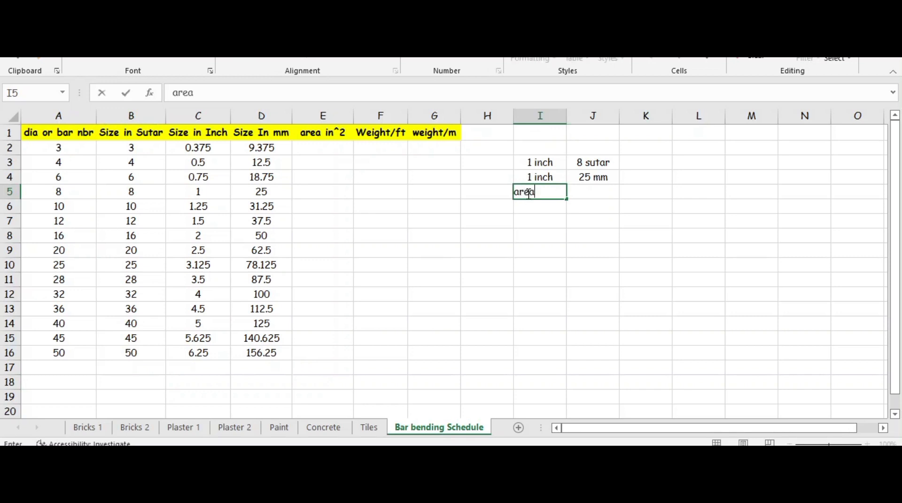
pyautogui.click(592, 190)
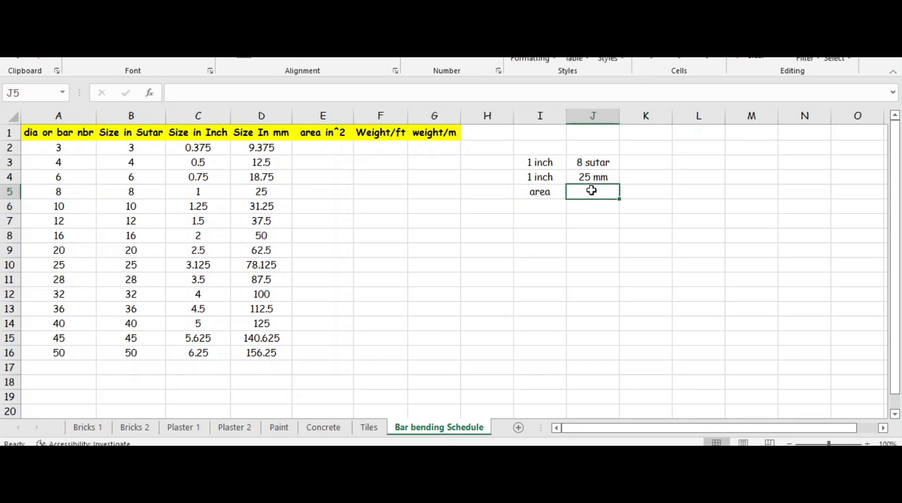
pyautogui.write('3')
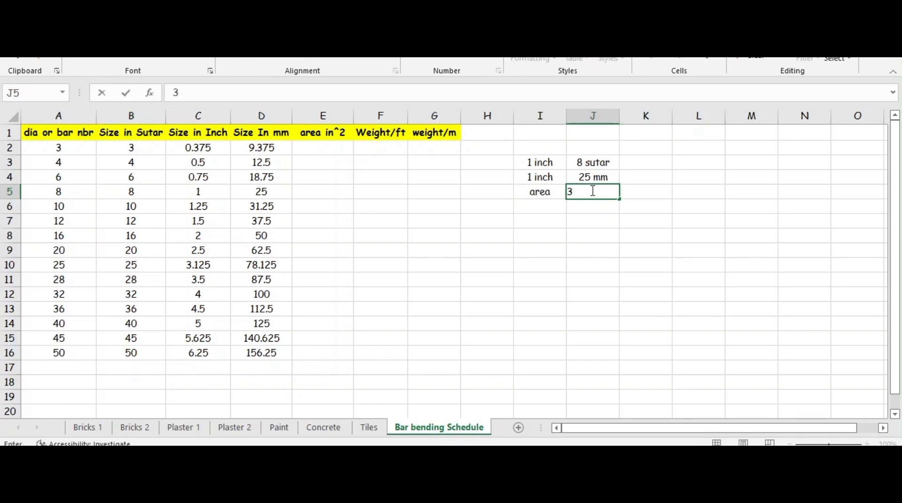
pyautogui.write('.14*dia^2/')
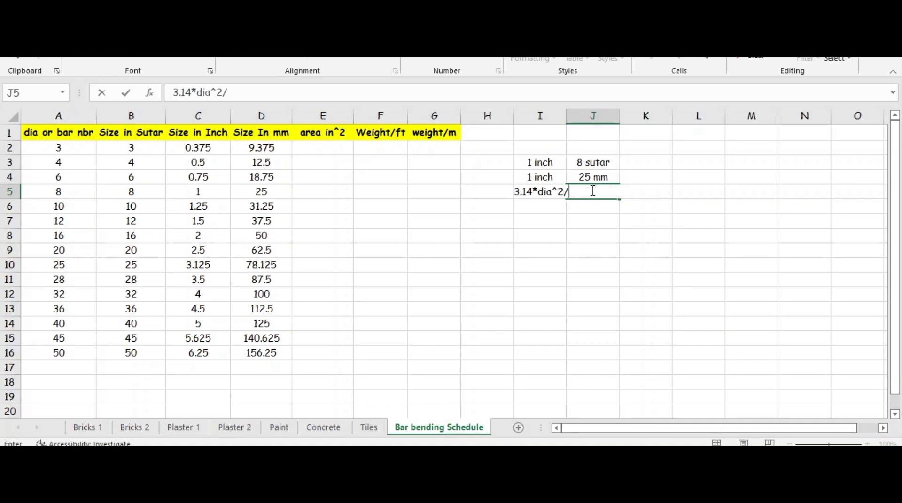
pyautogui.write('4')
pyautogui.press('Return')
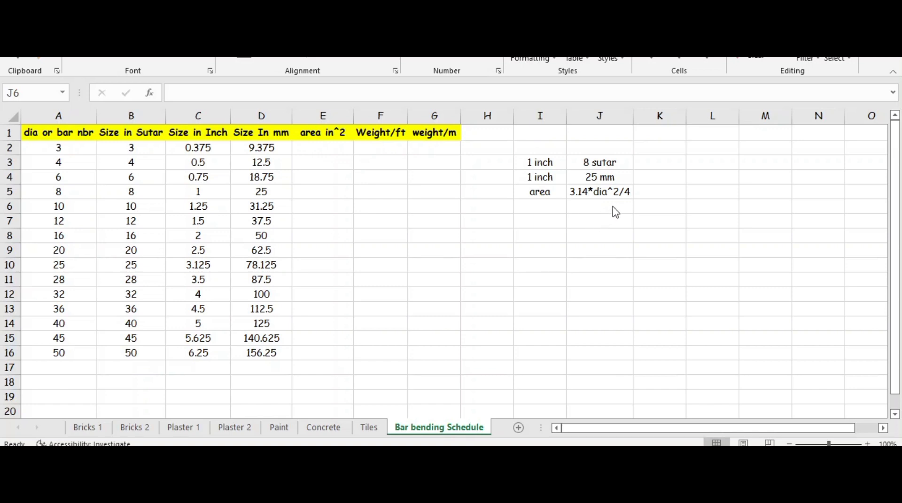
# - Calculate the first bar's area in E2 from its inch size with =3.14*(C2^2)/4
pyautogui.click(314, 148)
pyautogui.write('=')
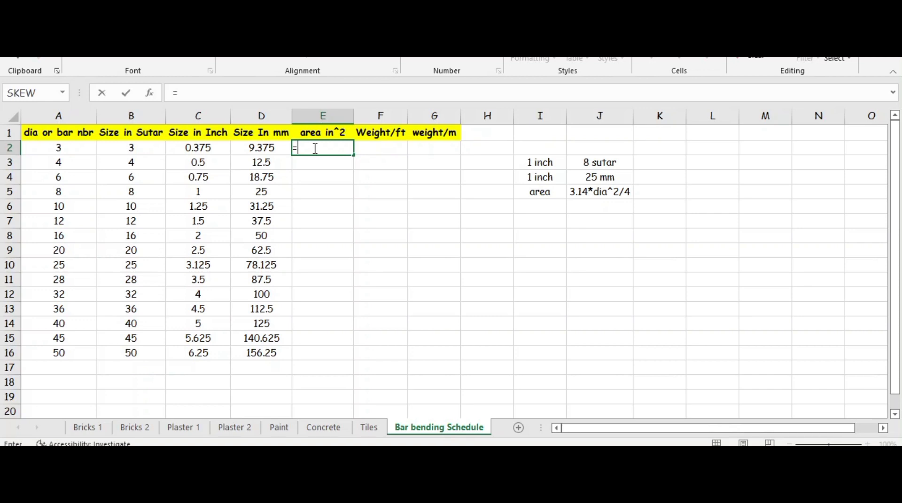
pyautogui.write('3.14*(')
pyautogui.click(209, 149)
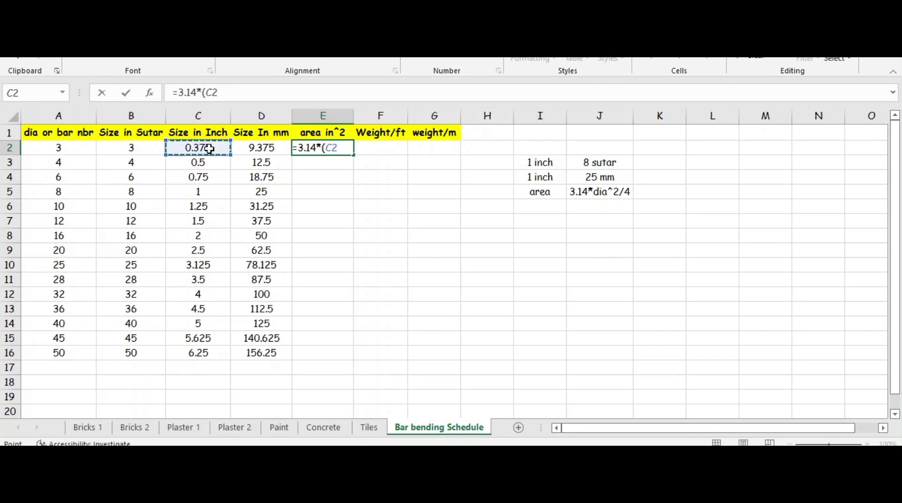
pyautogui.write('^2)')
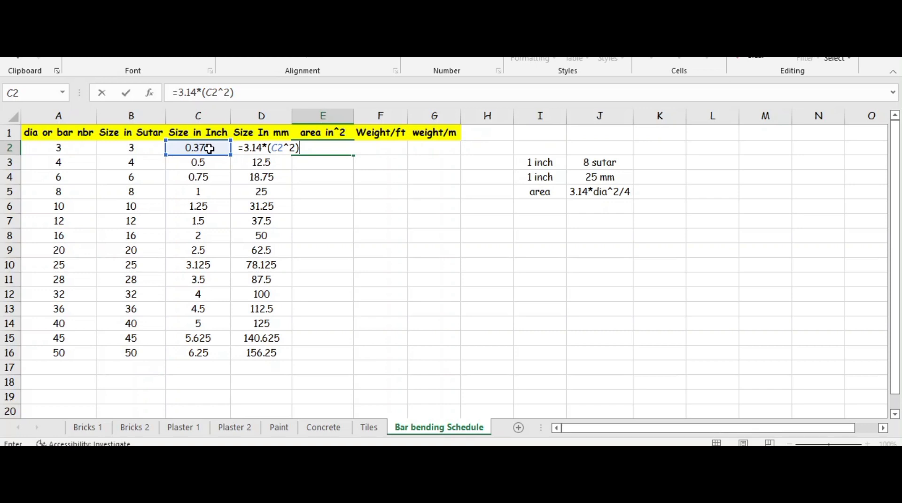
pyautogui.write('/4')
pyautogui.press('Return')
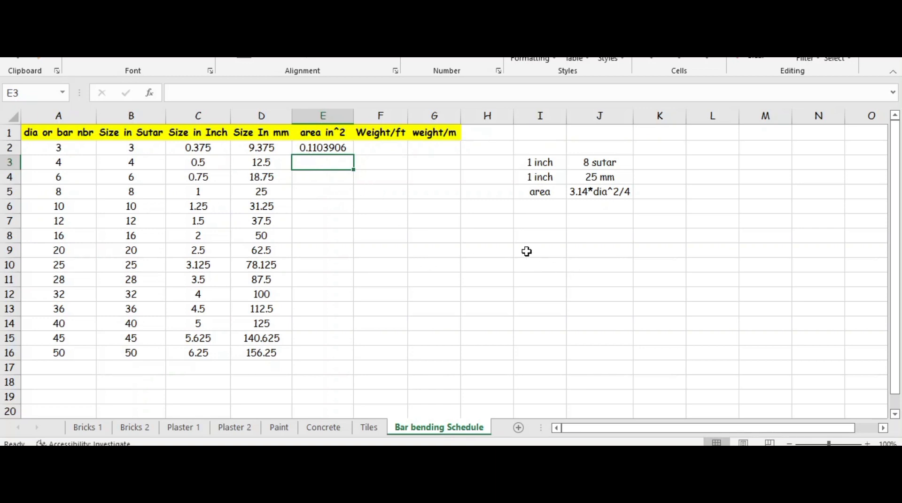
# - Add an alternative area formula note with "area" in I6 and "(dia/9)^2" in J6
pyautogui.click(532, 208)
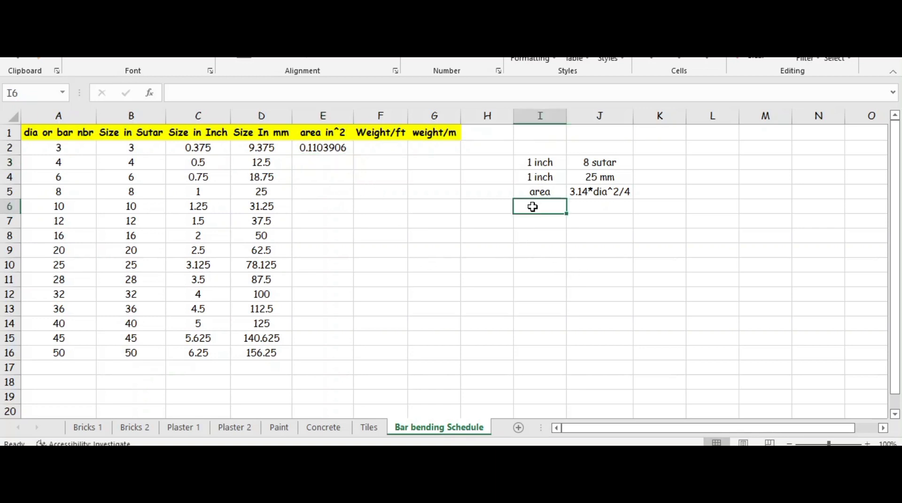
pyautogui.write('area')
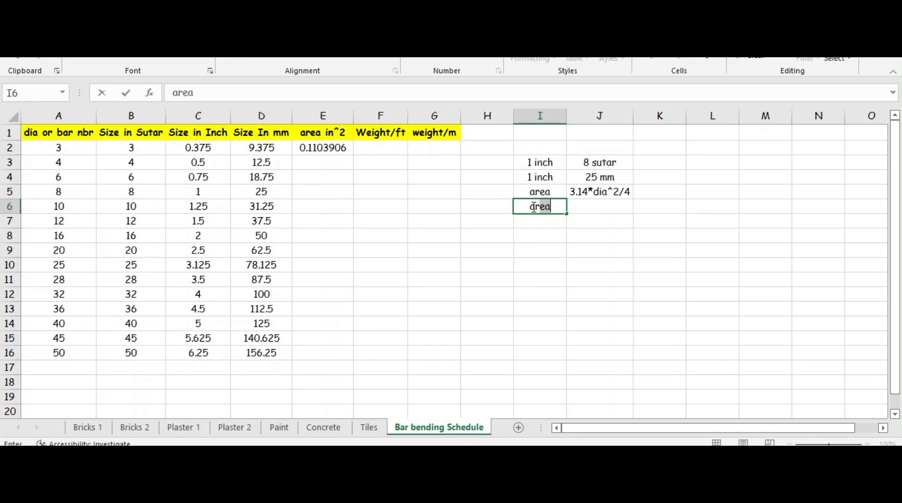
pyautogui.click(599, 210)
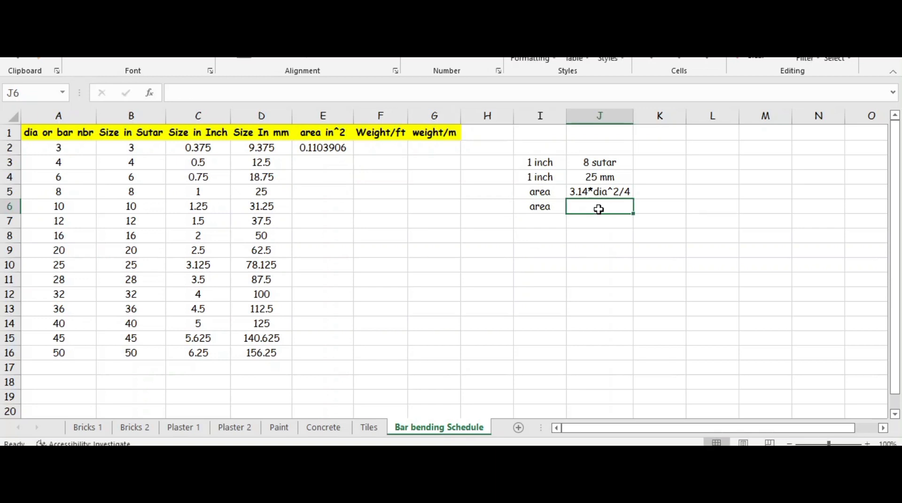
pyautogui.write('=')
pyautogui.press('BackSpace')
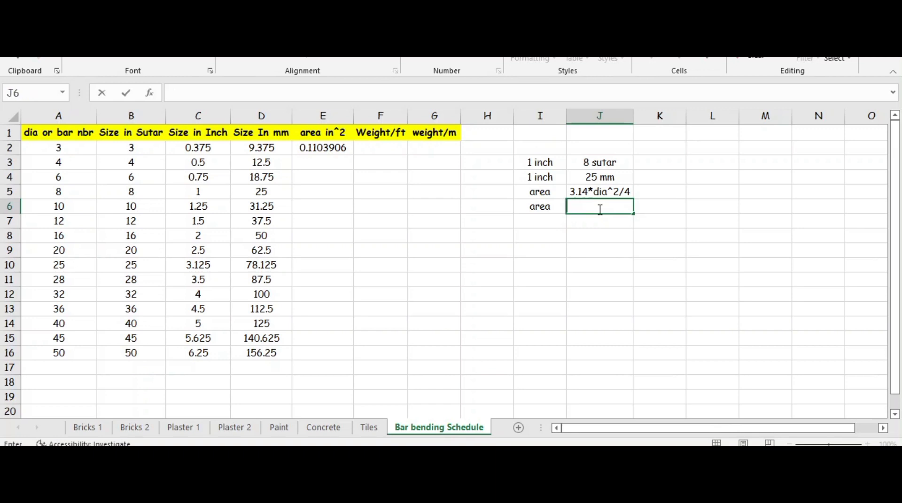
pyautogui.write('d')
pyautogui.press('BackSpace')
pyautogui.write('(dia/')
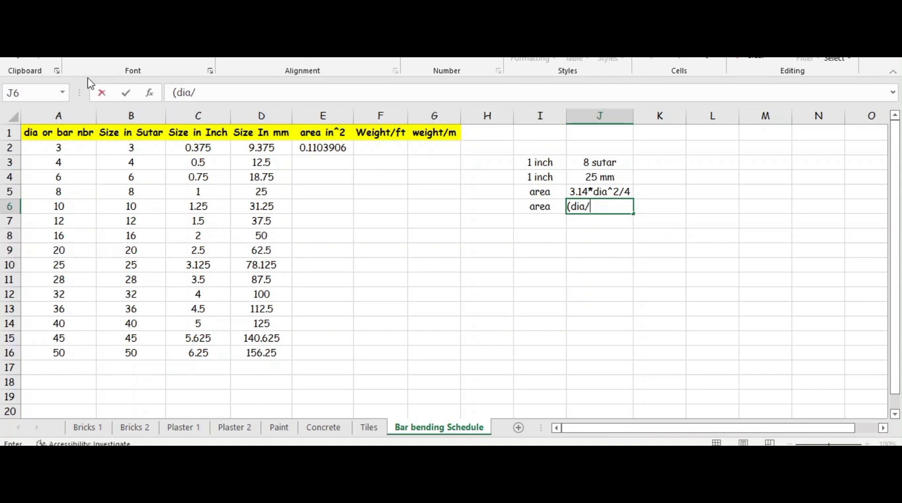
pyautogui.click(80, 51)
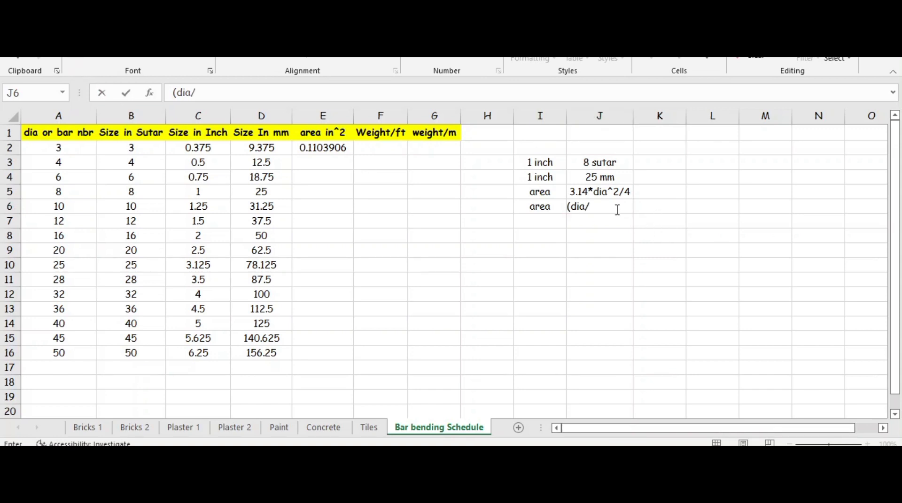
pyautogui.click(597, 208)
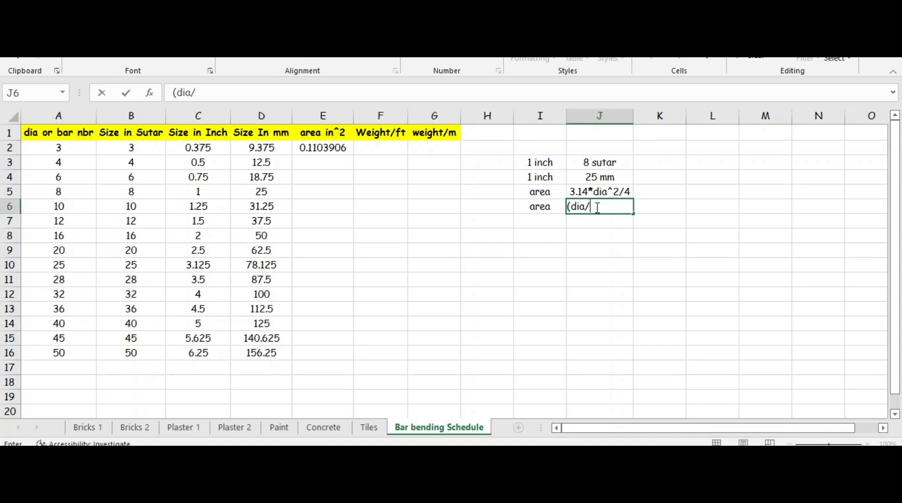
pyautogui.write('9)^2')
pyautogui.click(582, 235)
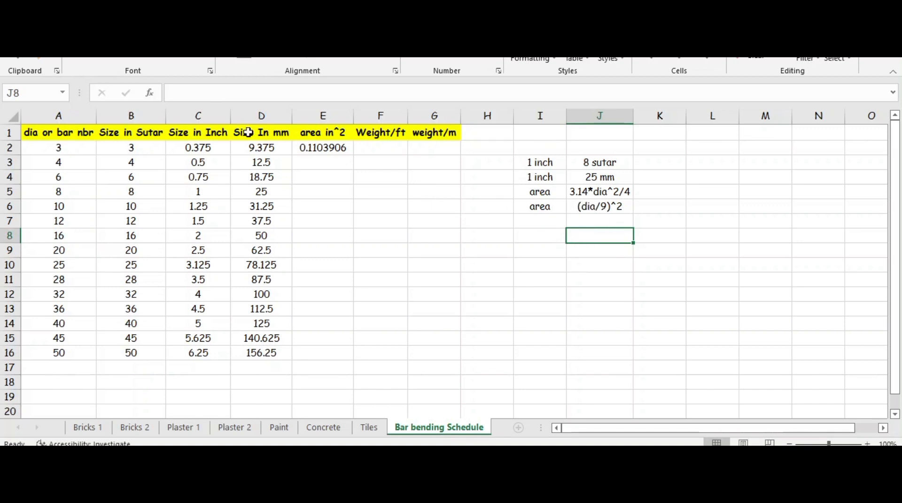
# - Test the alternative area formula for bar number 3 by entering =(3/9)^2 in J8
pyautogui.doubleClick(581, 233)
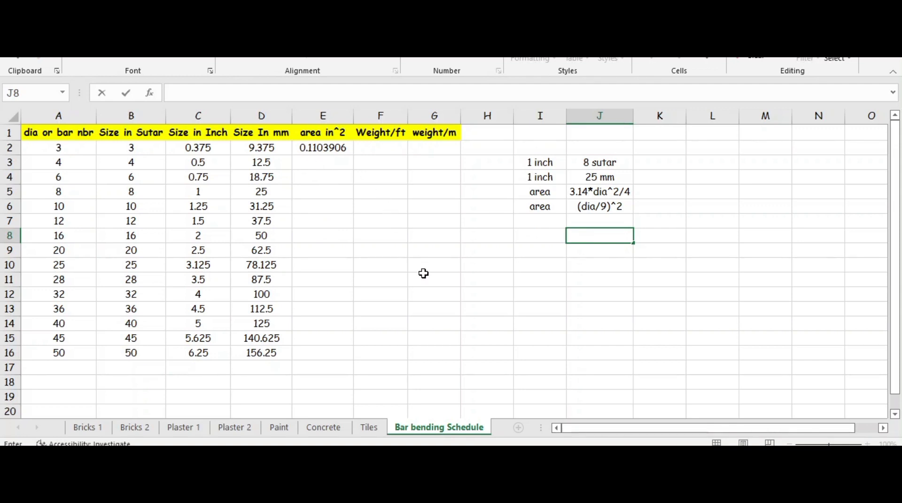
pyautogui.write('=(')
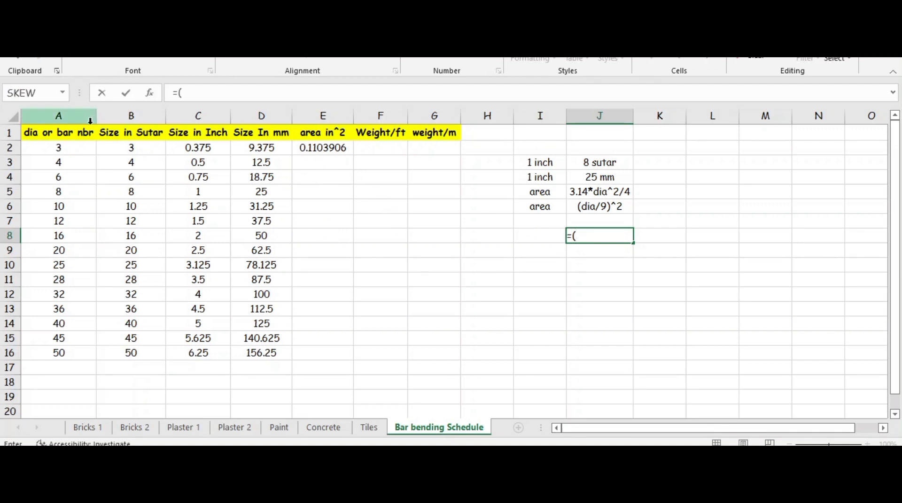
pyautogui.write('3')
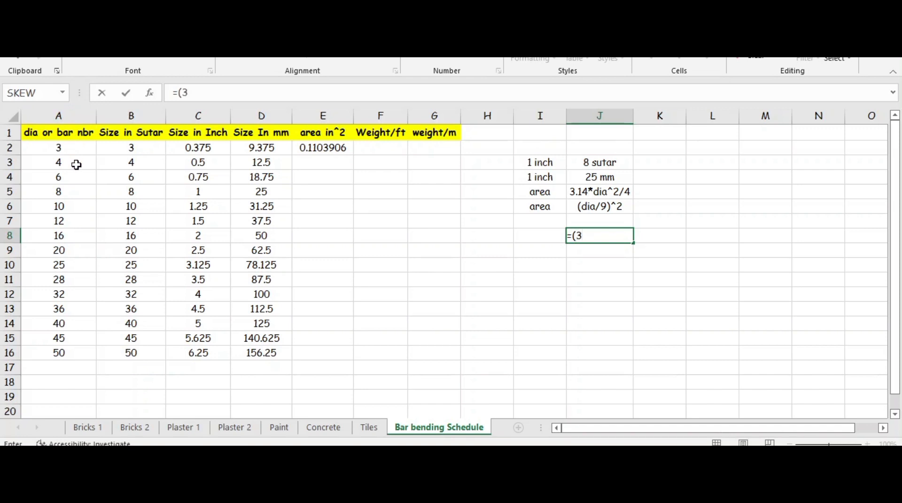
pyautogui.write('/9)^2')
pyautogui.press('Return')
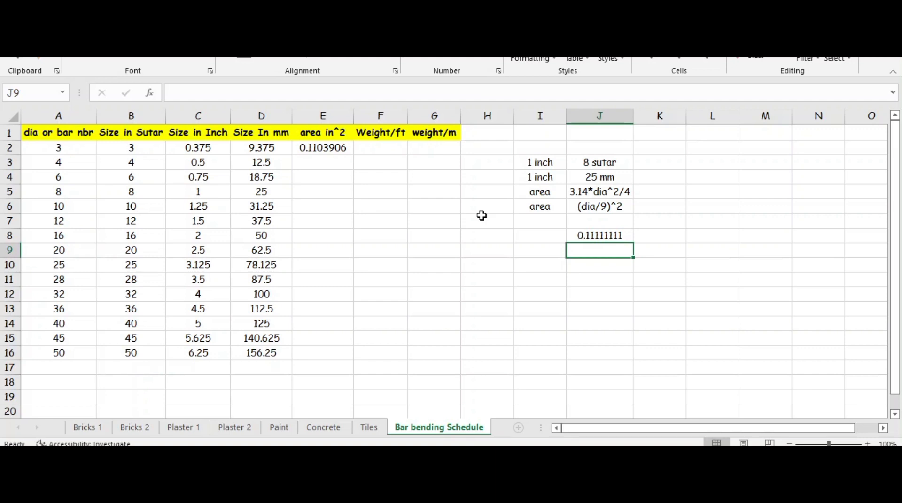
# - Calculate the second bar's area in E3 from its bar number with =(A3/9)^2
pyautogui.click(319, 162)
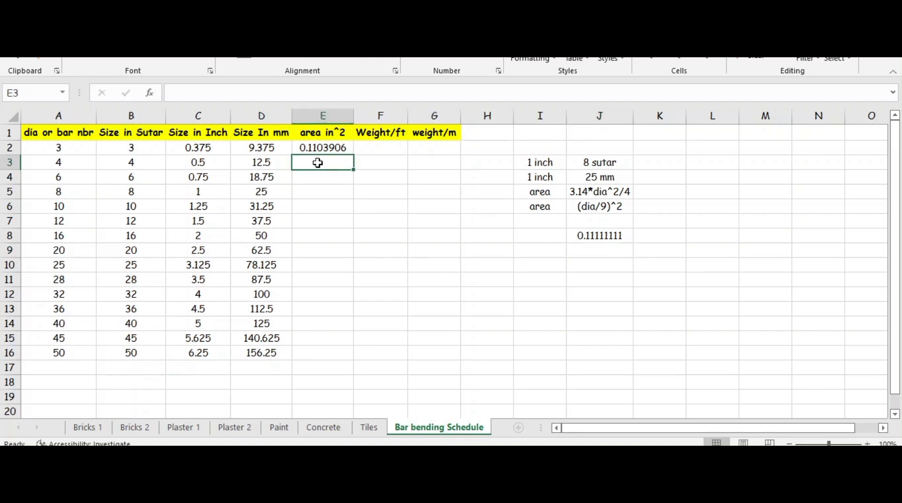
pyautogui.write('=')
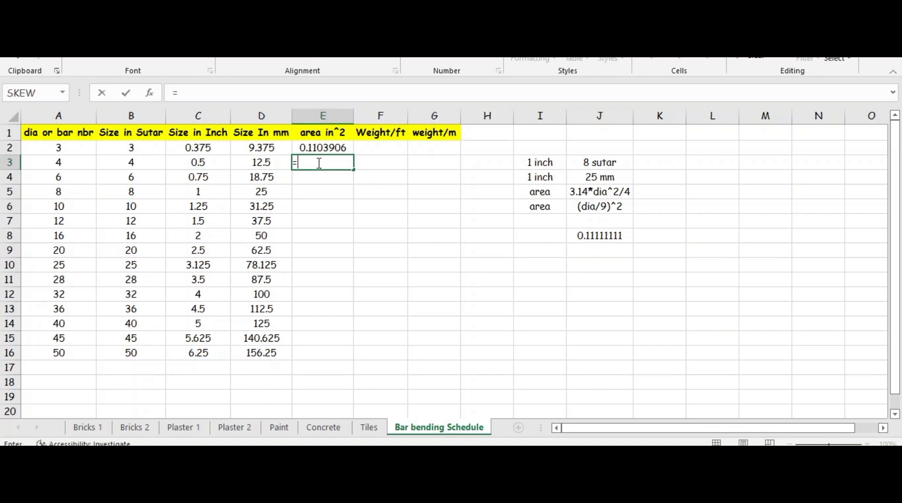
pyautogui.write('(')
pyautogui.click(71, 163)
pyautogui.write('/')
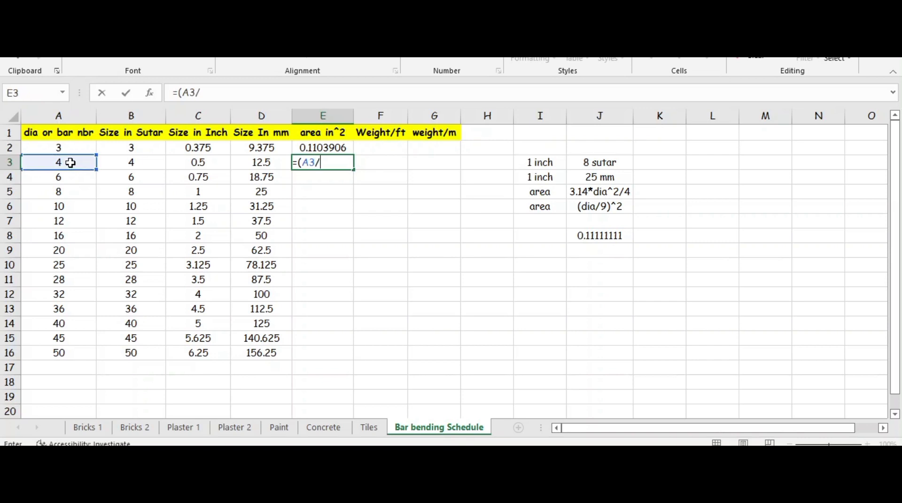
pyautogui.write('9)^2')
pyautogui.press('Return')
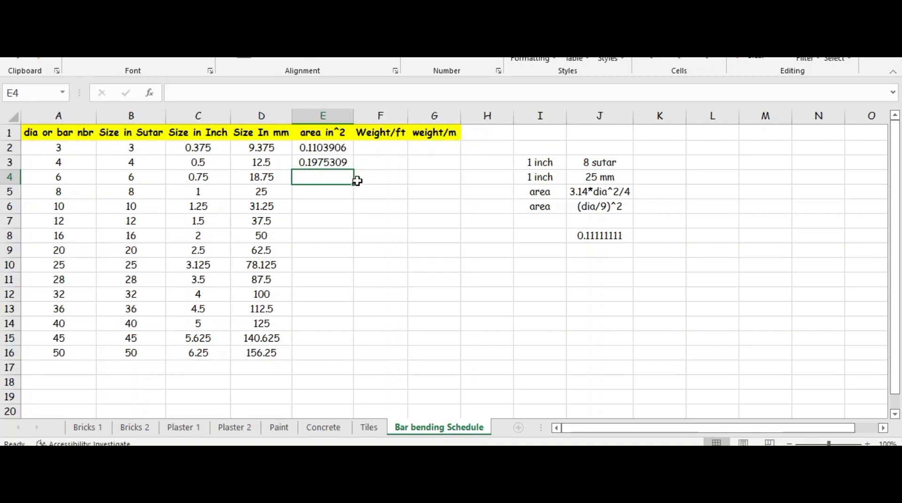
# - Fill the E3 area formula down through E16 for the remaining bars
pyautogui.click(346, 161)
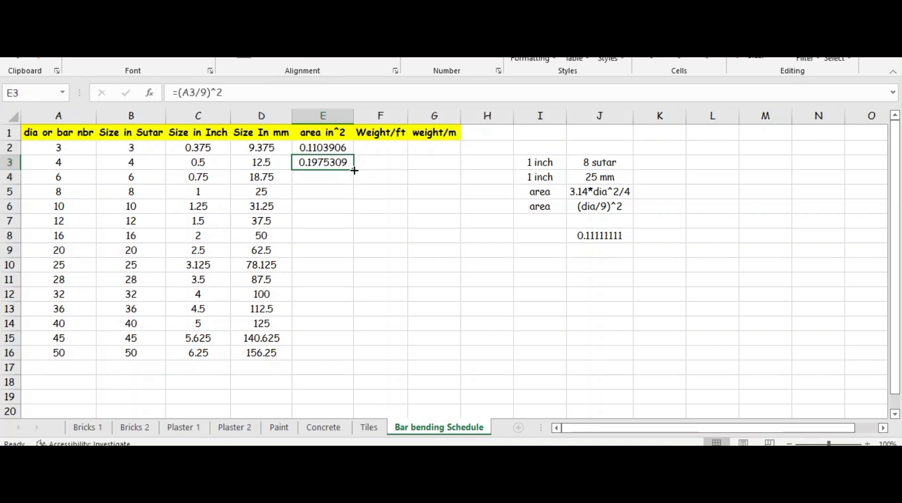
pyautogui.moveTo(354, 168); pyautogui.dragTo(338, 359)
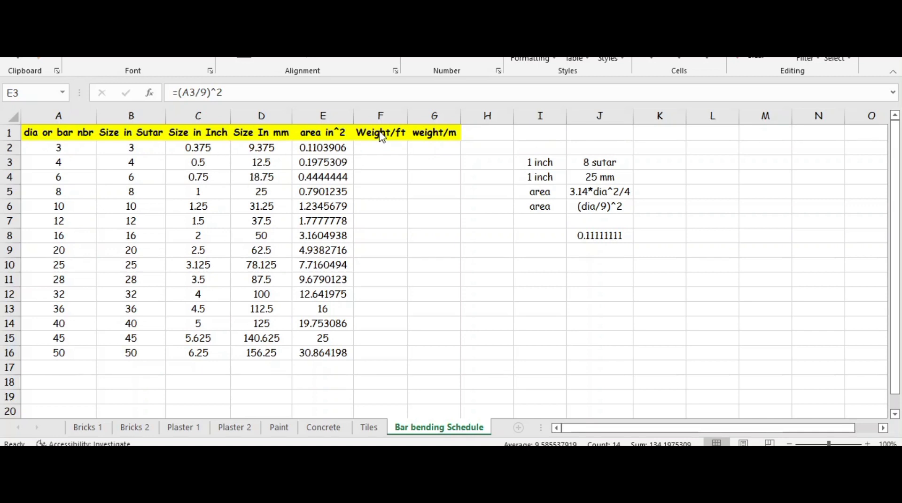
pyautogui.hotkey('ctrl', 'shift', 'Down')
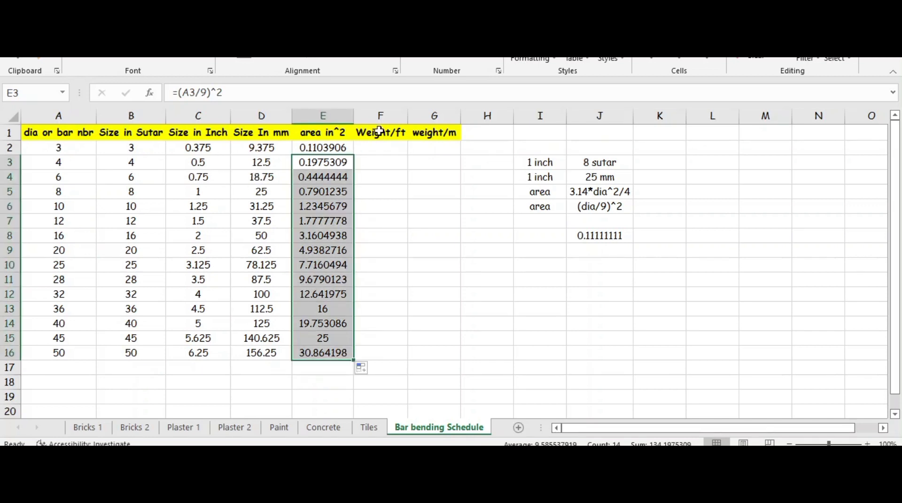
# - Insert a new column before Weight/ft and head it "area in mm^2"
pyautogui.click(382, 175)
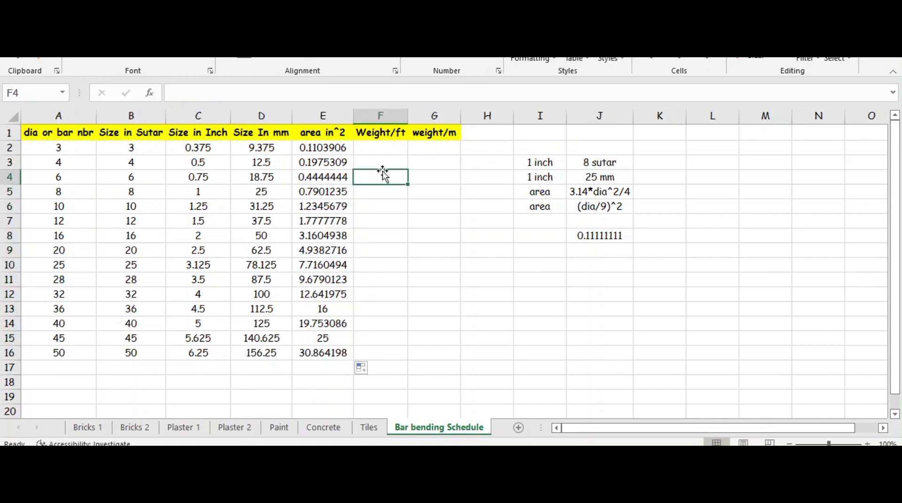
pyautogui.rightClick(370, 115)
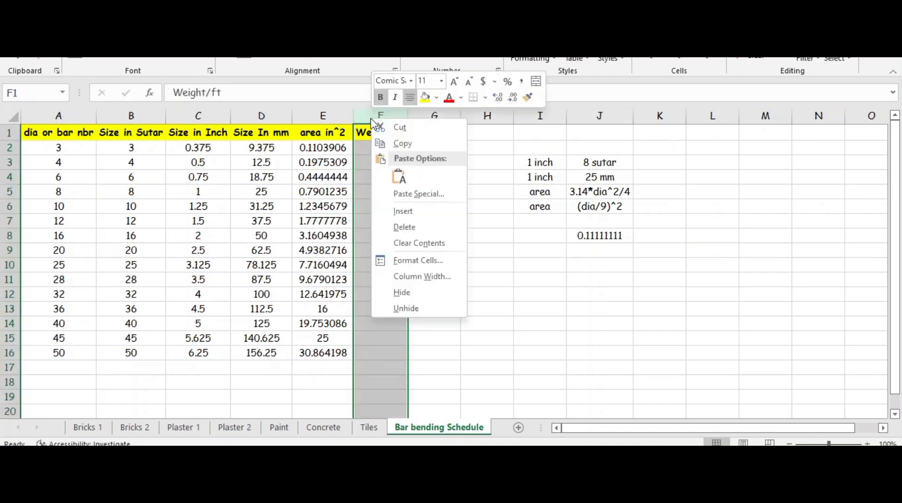
pyautogui.click(406, 213)
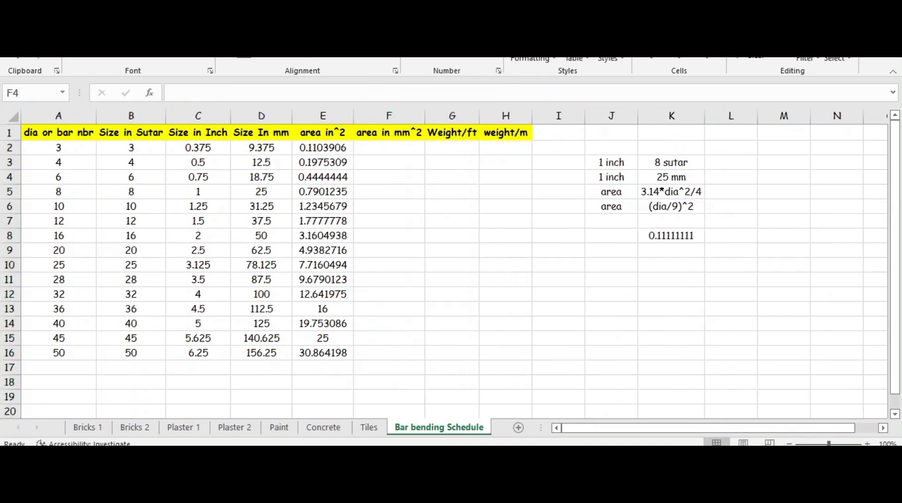
# - Calculate the first bar's area in F2 from its millimetre size with =3.14*(D2^2)/4
pyautogui.click(383, 150)
pyautogui.click(383, 150)
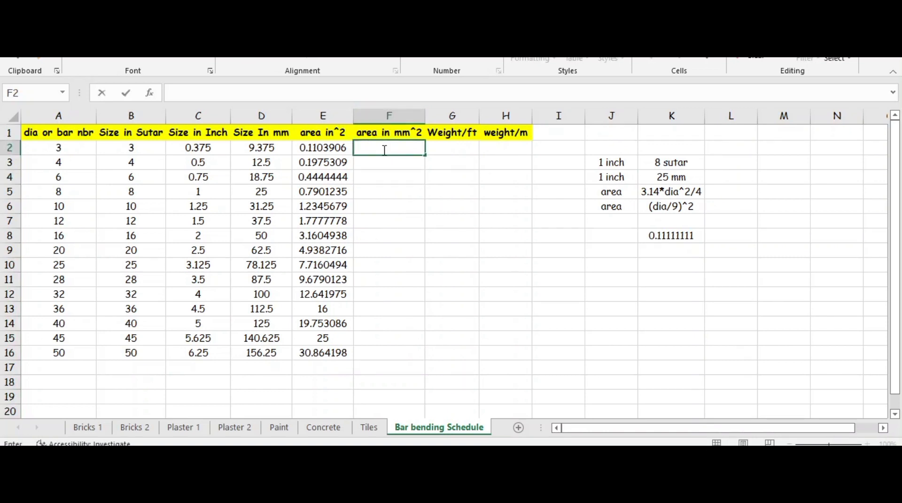
pyautogui.write('=3.14')
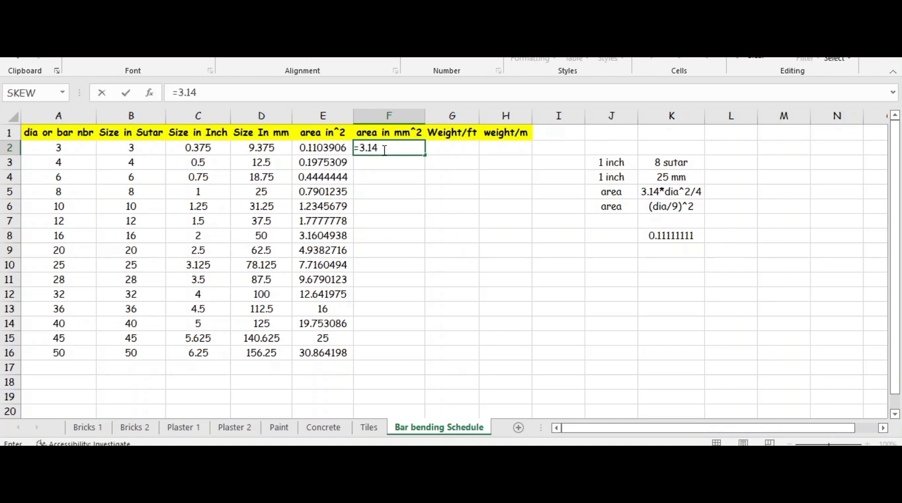
pyautogui.write('*(')
pyautogui.click(272, 150)
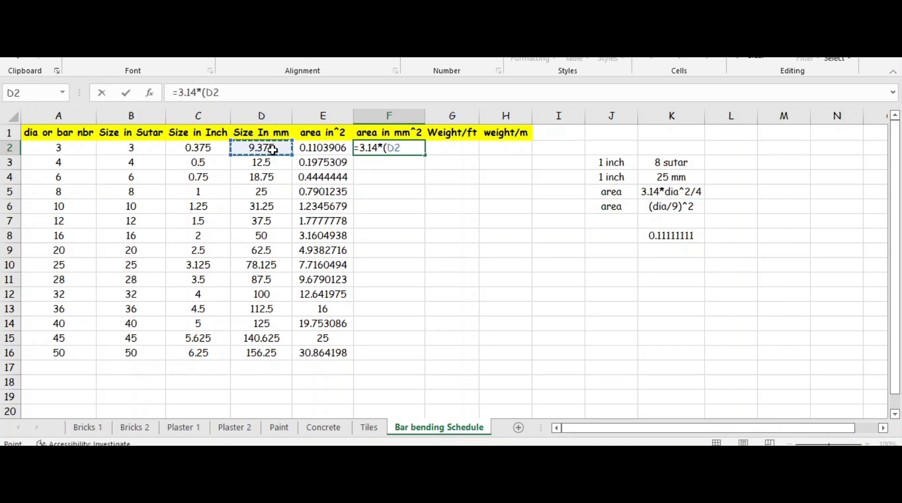
pyautogui.write('^2)/')
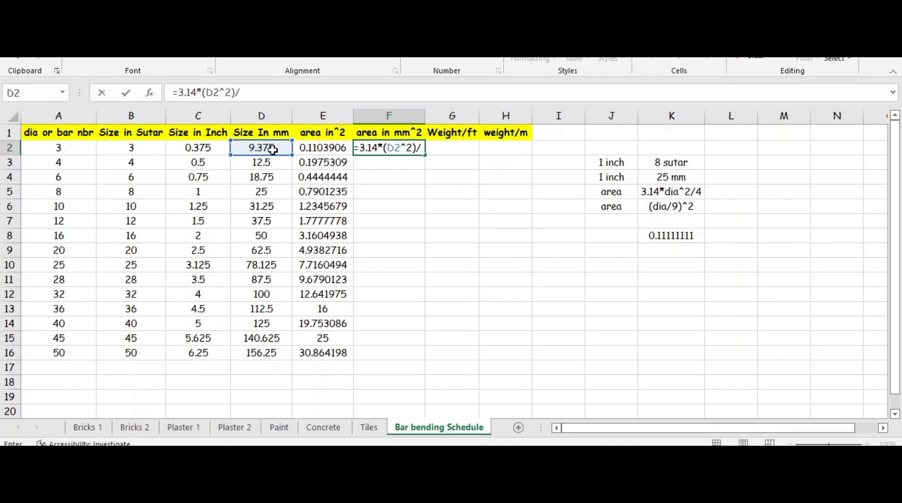
pyautogui.write('4')
pyautogui.press('Return')
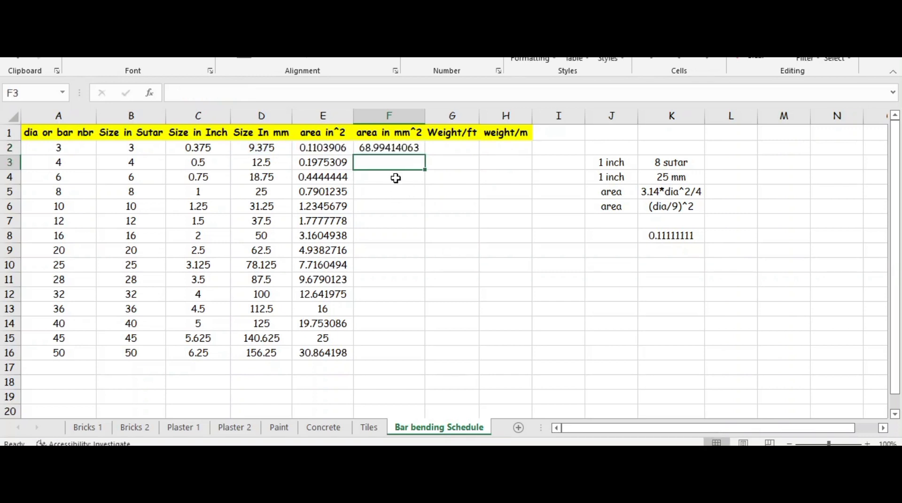
# - Fill the square-millimetre area formula from F2 down through F16
pyautogui.click(413, 148)
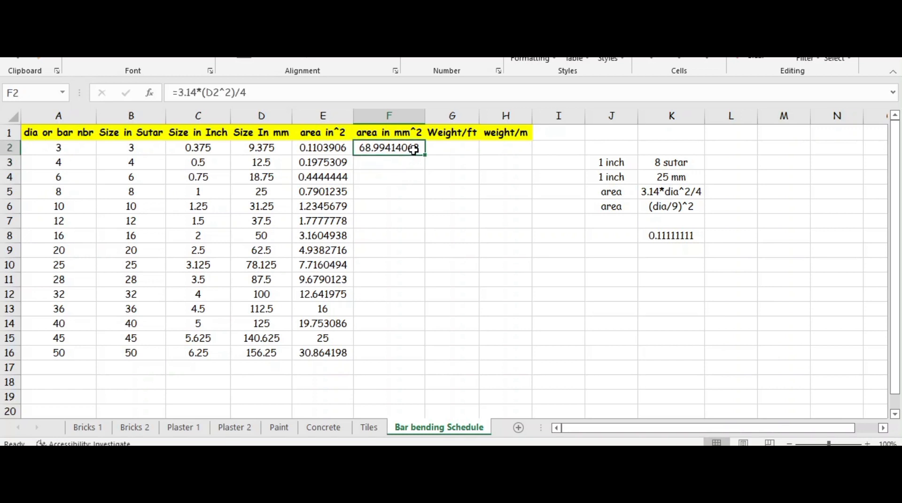
pyautogui.moveTo(424, 155); pyautogui.dragTo(401, 364)
pyautogui.click(298, 370)
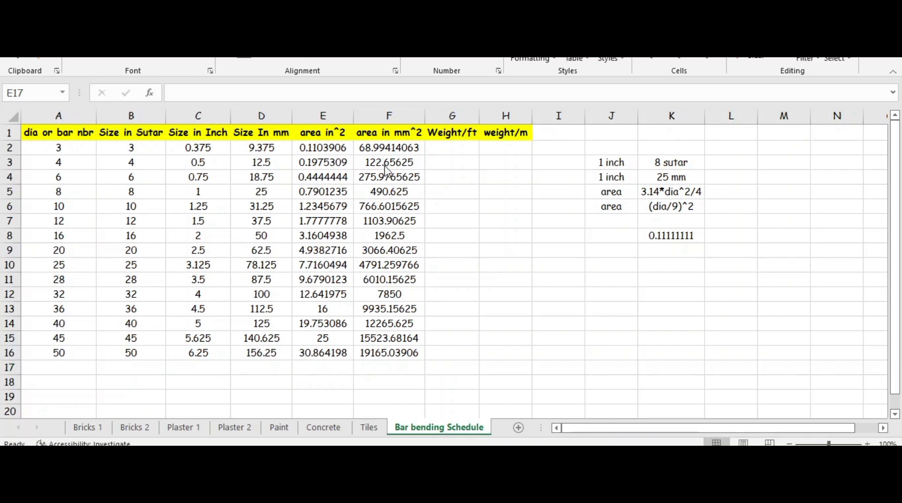
# - Add a weight-per-foot formula note with "kg/ft" in J10 and "d^2/52.8" in K10
pyautogui.click(613, 264)
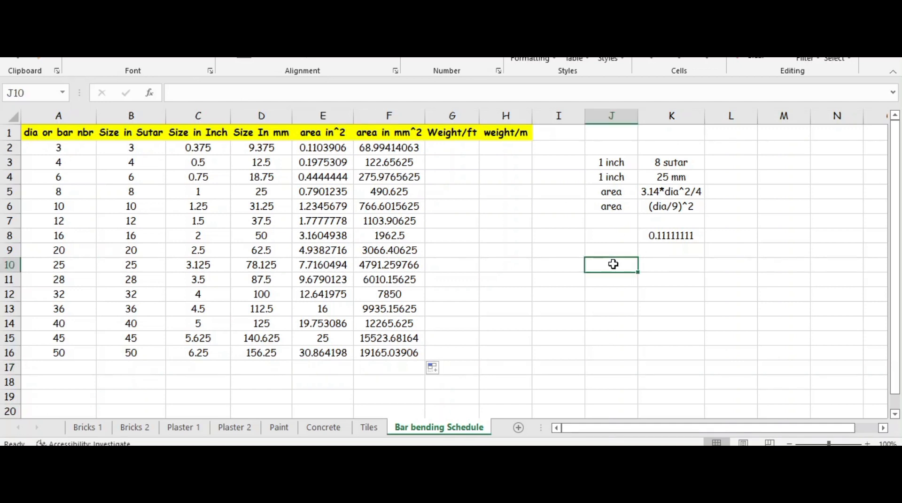
pyautogui.write('kg')
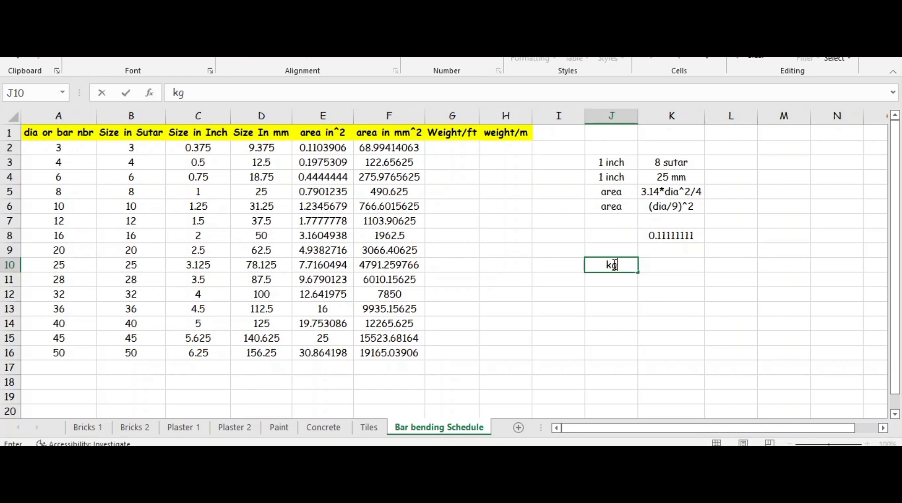
pyautogui.write('/ft')
pyautogui.click(663, 266)
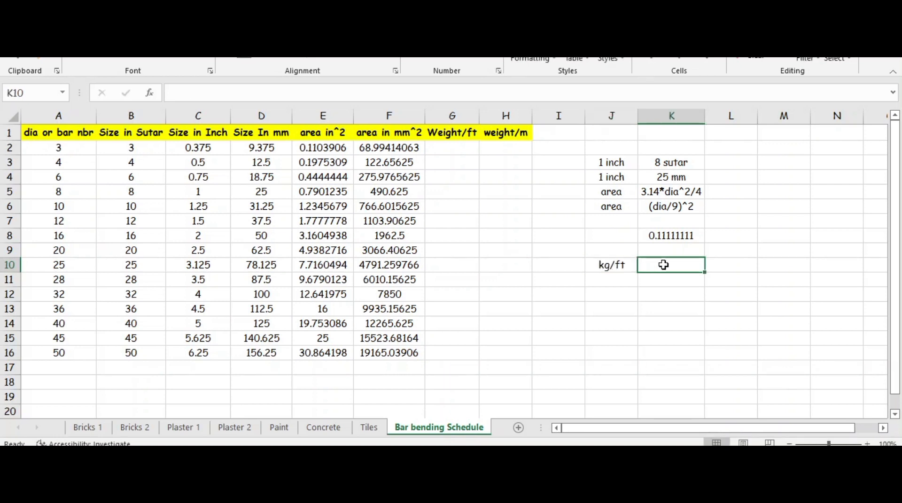
pyautogui.write('d^')
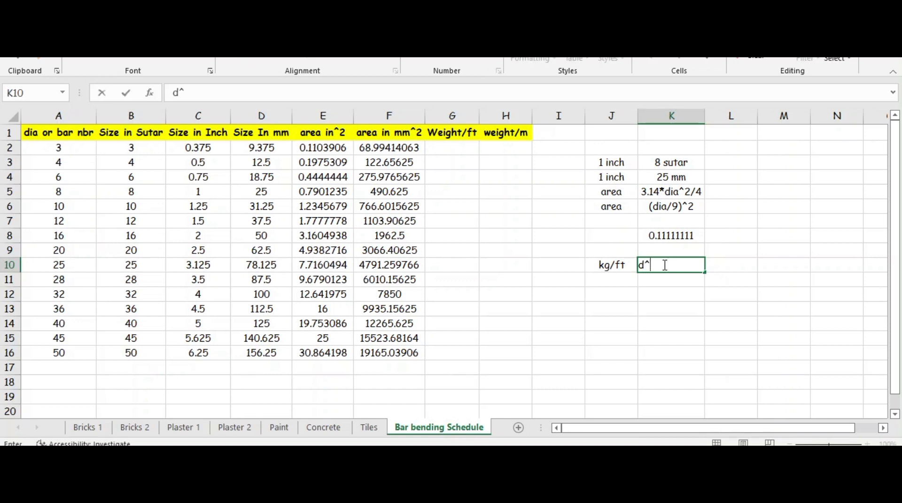
pyautogui.write('2/52.8')
pyautogui.click(649, 285)
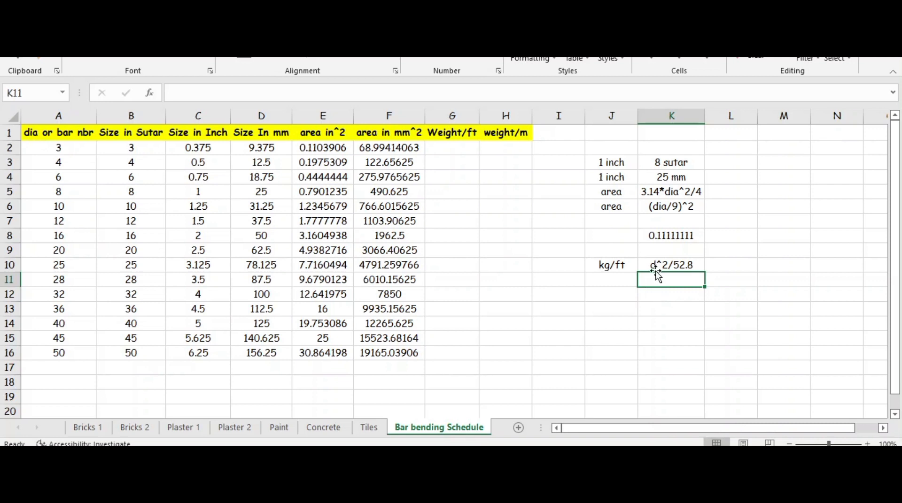
# - Calculate the first bar's weight per foot in G2 from its bar number with =(A2^2)/52.8
pyautogui.click(455, 149)
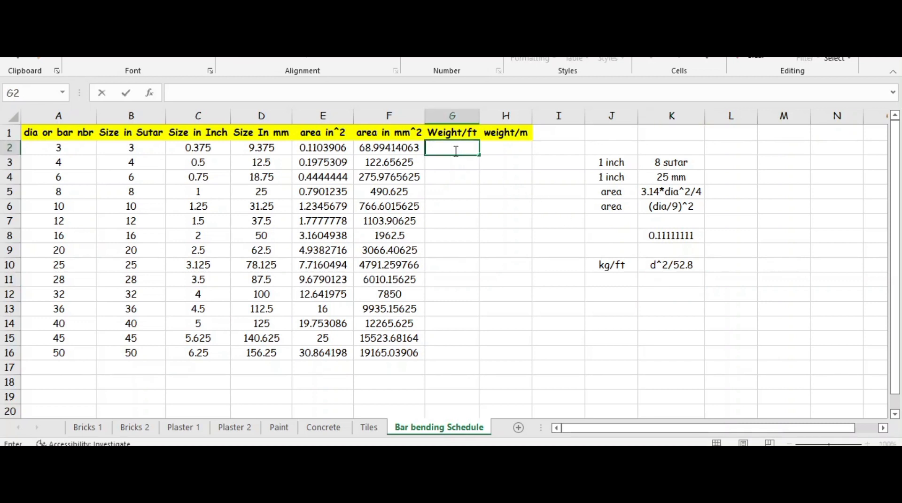
pyautogui.write('=')
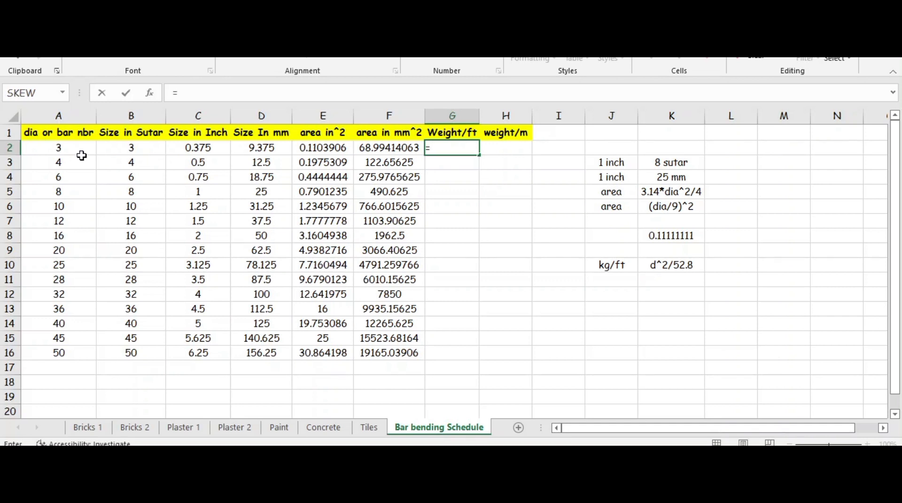
pyautogui.write('(')
pyautogui.click(73, 149)
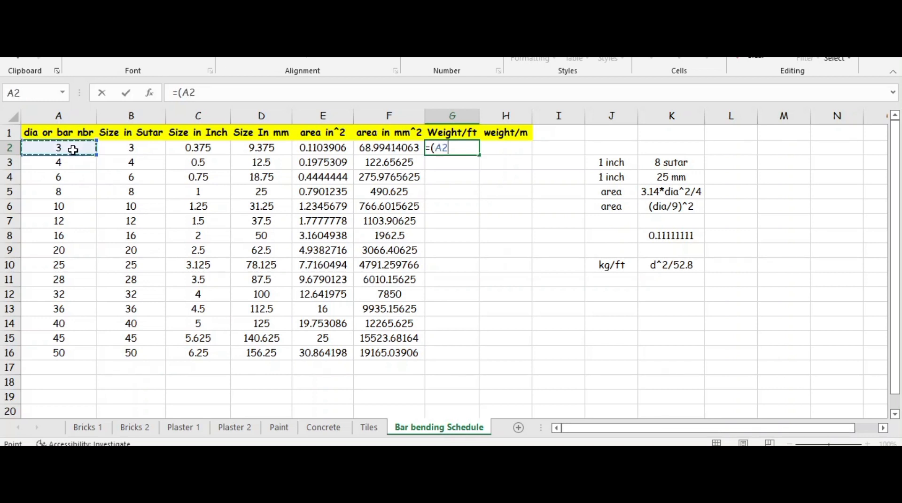
pyautogui.write('^2)')
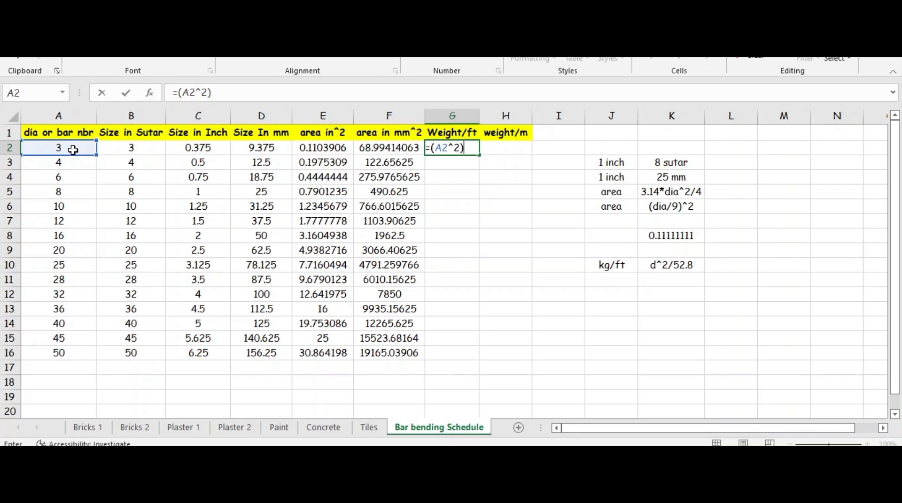
pyautogui.write('/52.8')
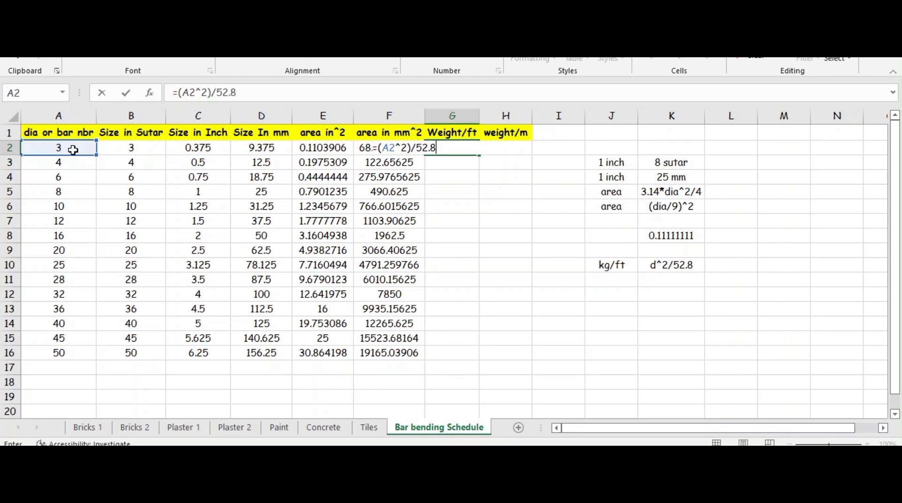
pyautogui.press('Return')
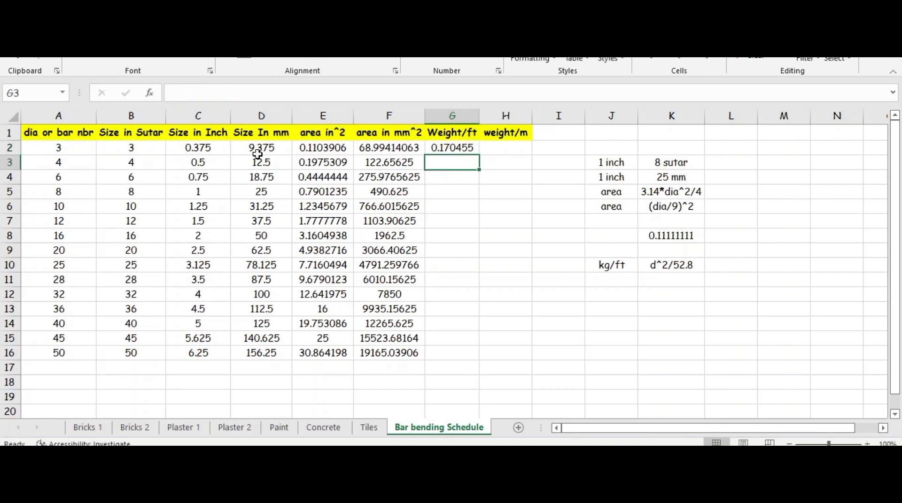
# - Fill the weight-per-foot formula from G2 down through G16
pyautogui.moveTo(327, 187); pyautogui.dragTo(442, 184)
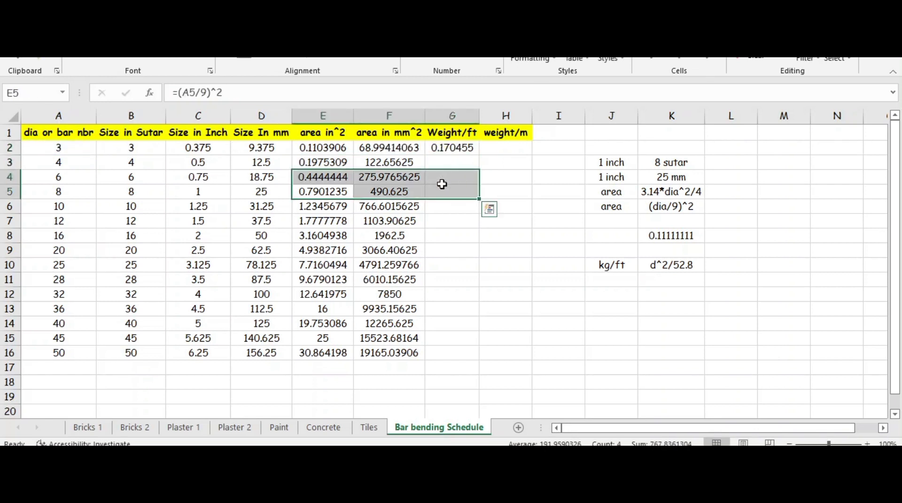
pyautogui.click(455, 246)
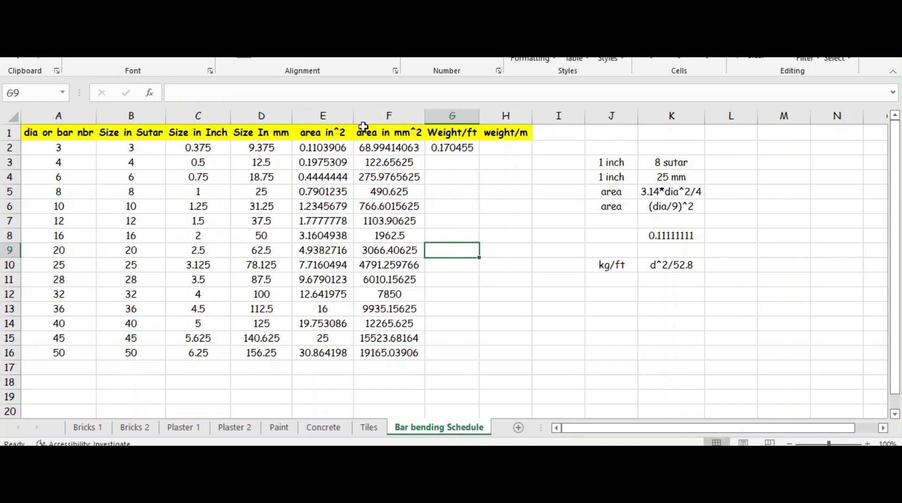
pyautogui.click(457, 153)
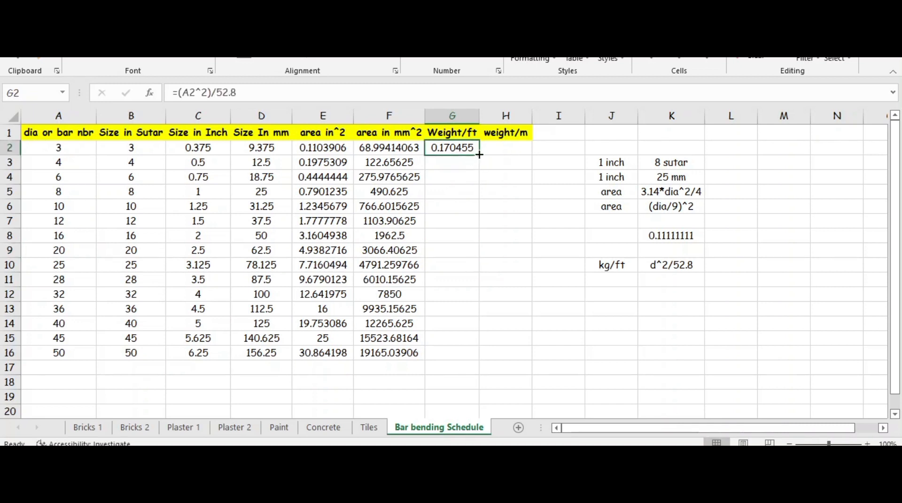
pyautogui.moveTo(479, 154); pyautogui.dragTo(455, 358)
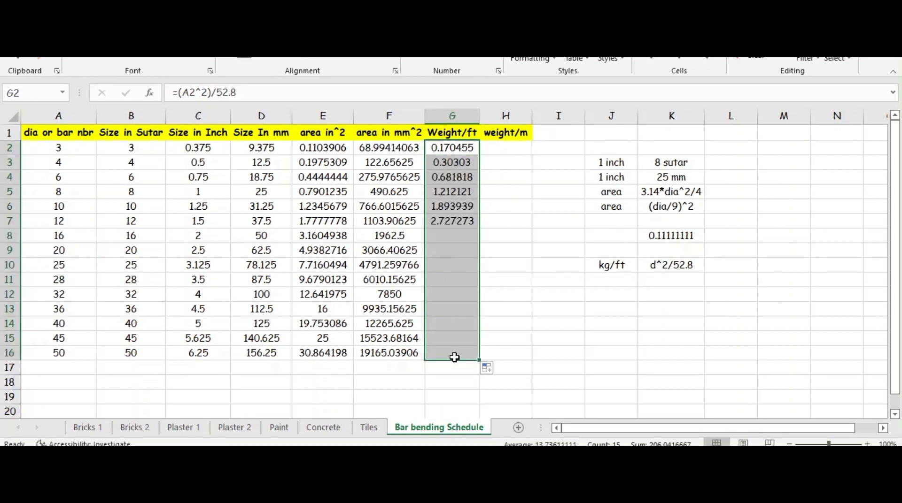
pyautogui.click(381, 383)
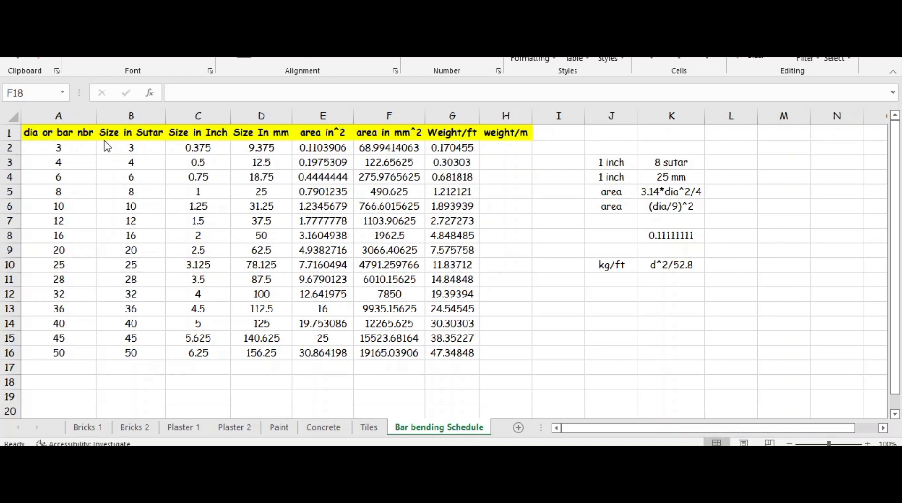
# - Add a weight-per-metre formula note with "kg/m" in J11 and "d^2/162.62" in K11
pyautogui.click(599, 280)
pyautogui.press('BackSpace')
pyautogui.click(599, 280)
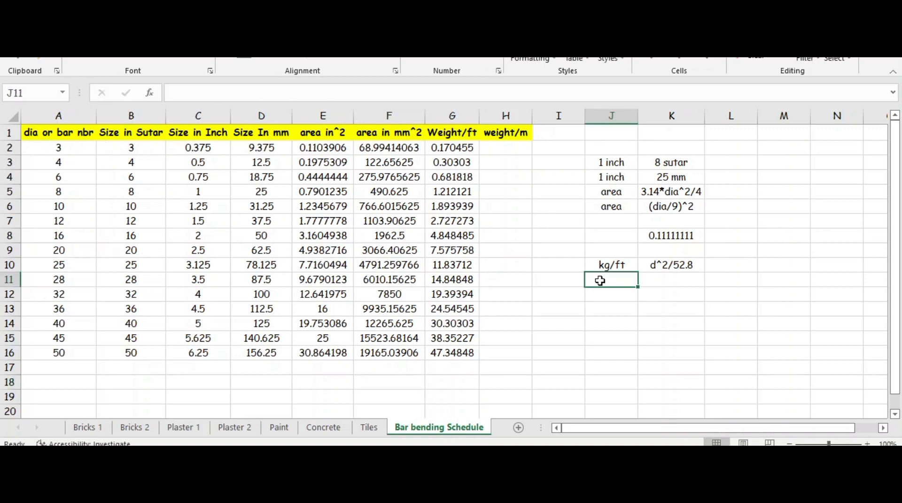
pyautogui.write('kg')
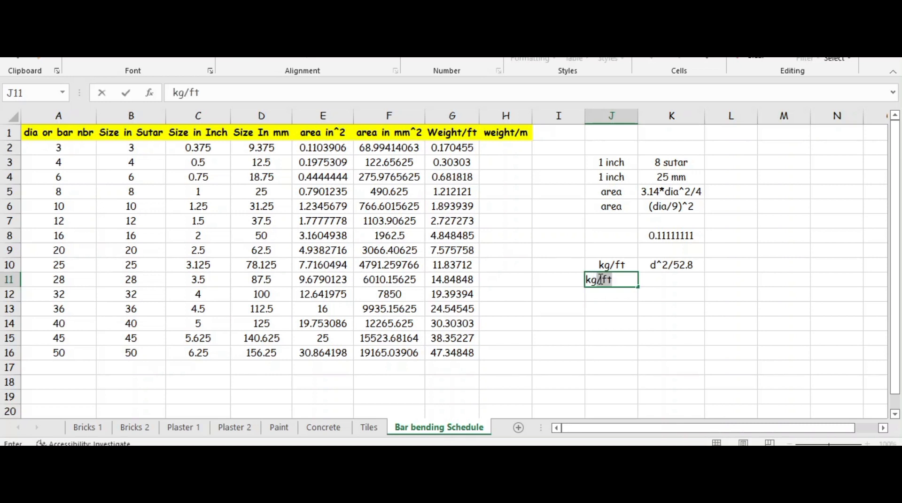
pyautogui.write('/m')
pyautogui.click(667, 282)
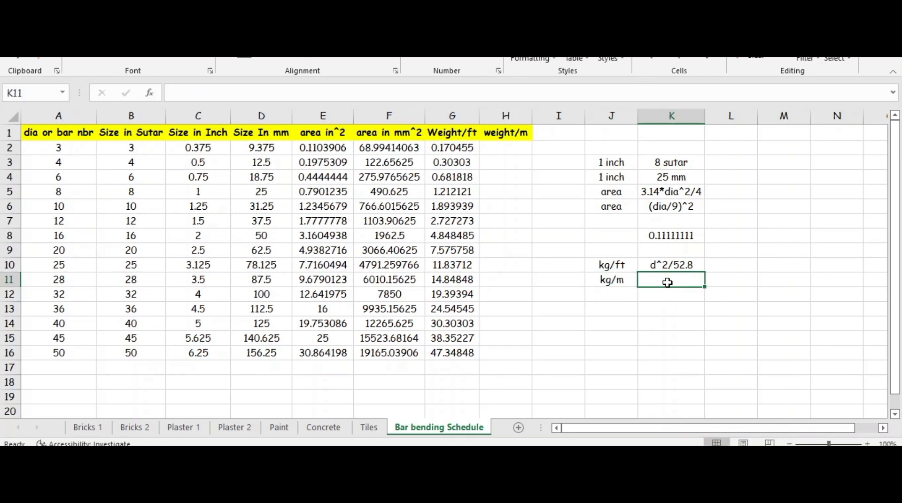
pyautogui.write('d')
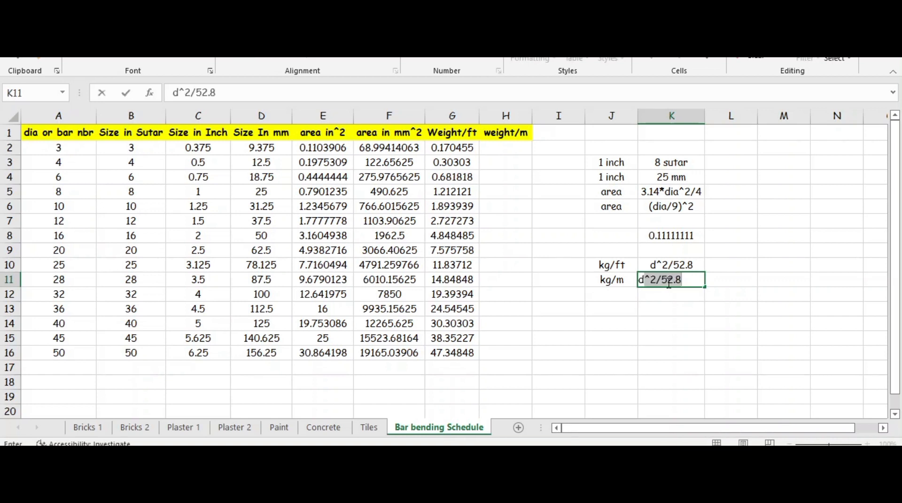
pyautogui.write('^2/162')
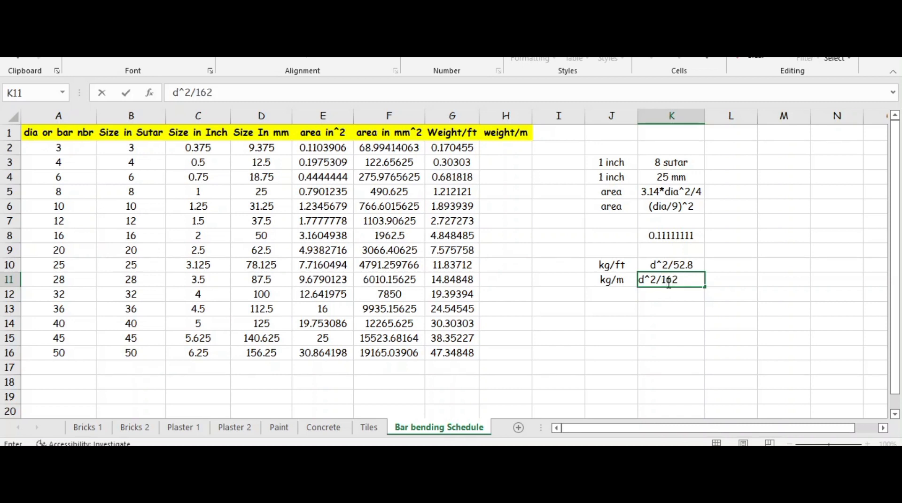
pyautogui.write('.62')
pyautogui.click(656, 307)
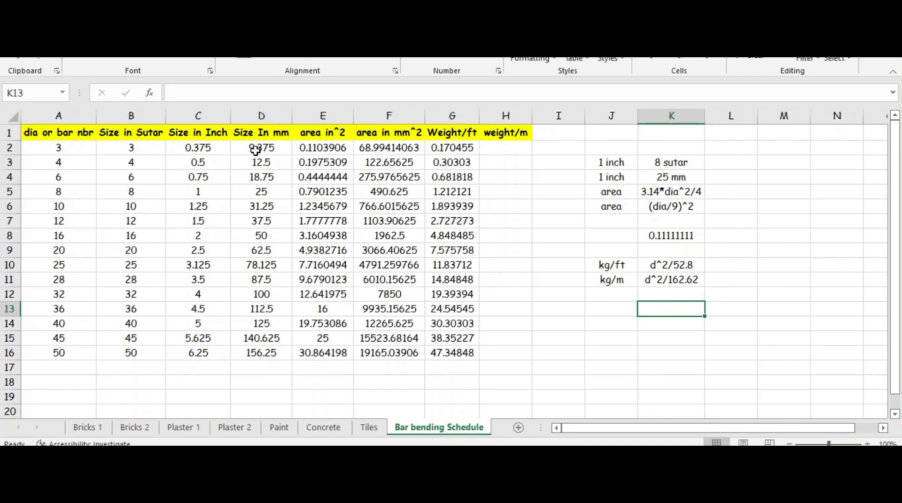
# - Calculate the first bar's weight per metre in H2 from its millimetre size with =(D2^2)/162.62
pyautogui.click(503, 151)
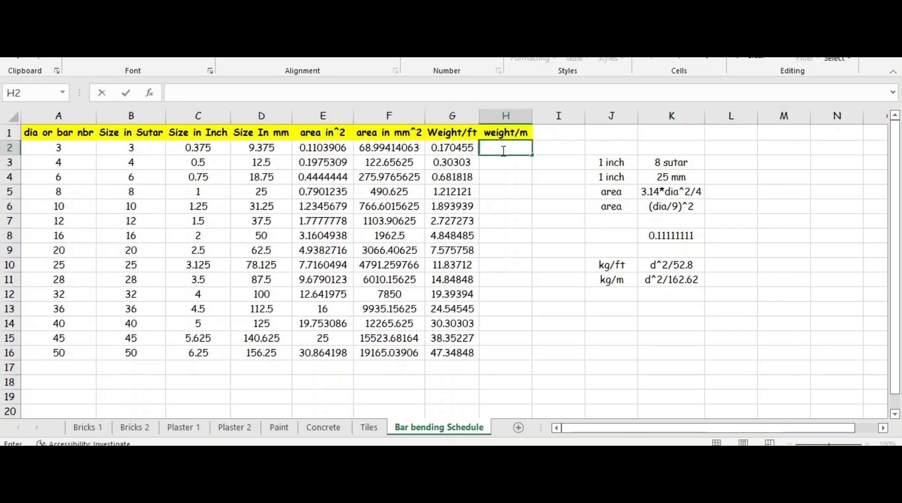
pyautogui.write('=')
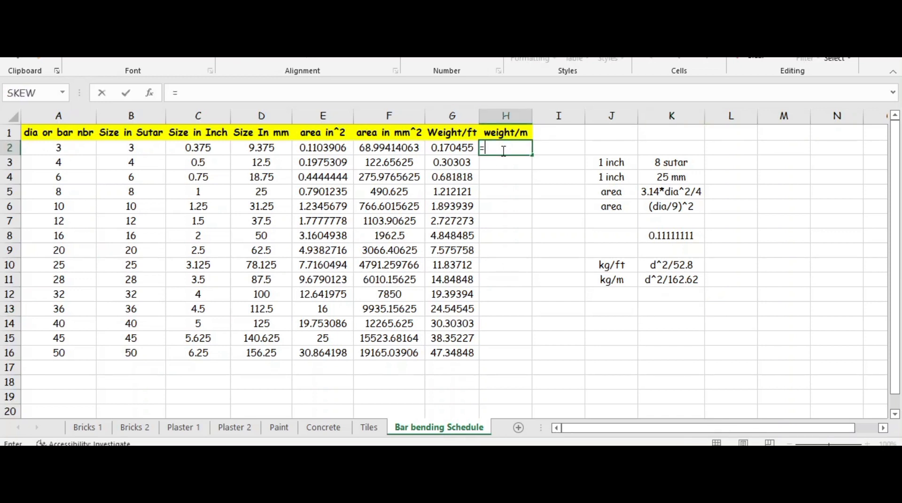
pyautogui.write('(')
pyautogui.click(261, 148)
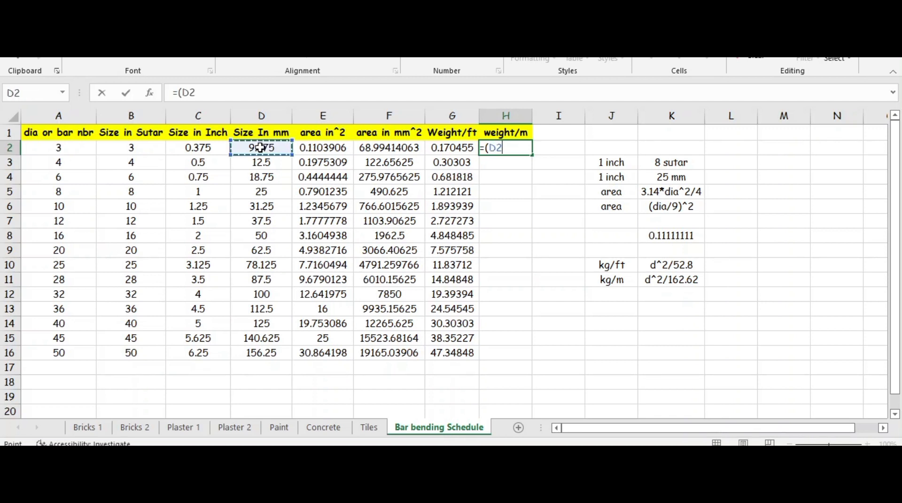
pyautogui.write('^2)/')
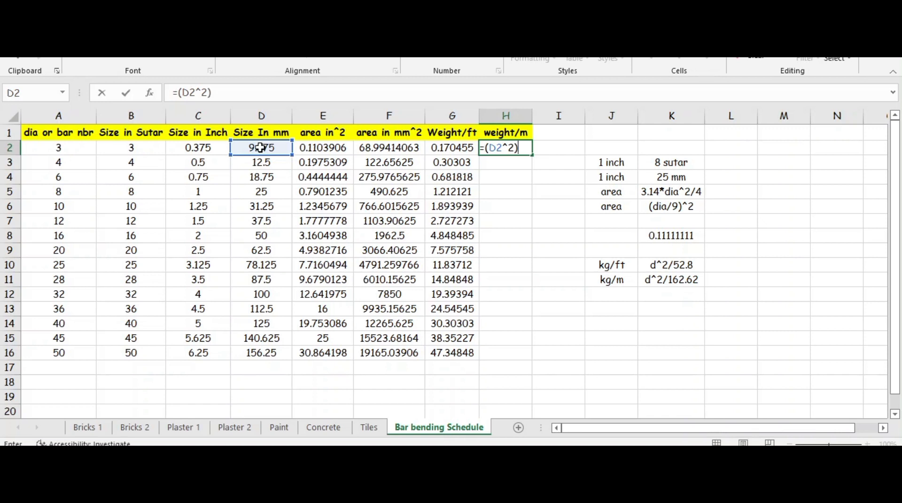
pyautogui.write('16')
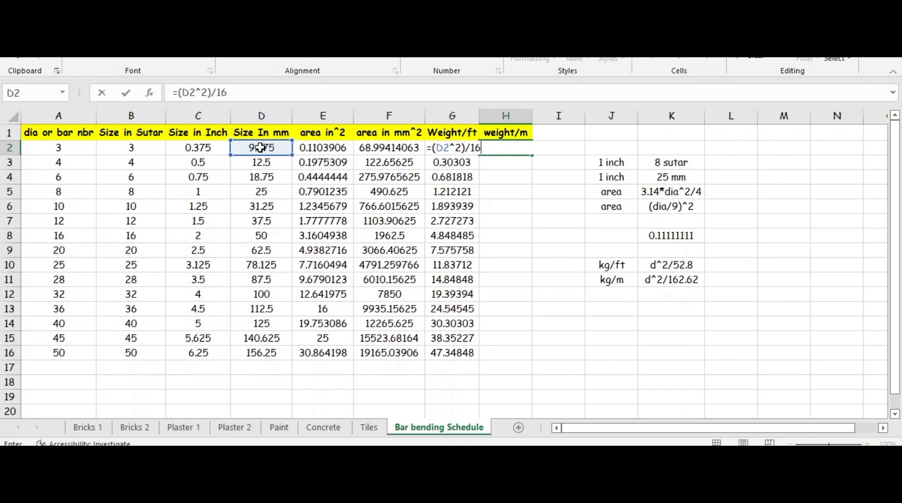
pyautogui.write('2.62')
pyautogui.press('Return')
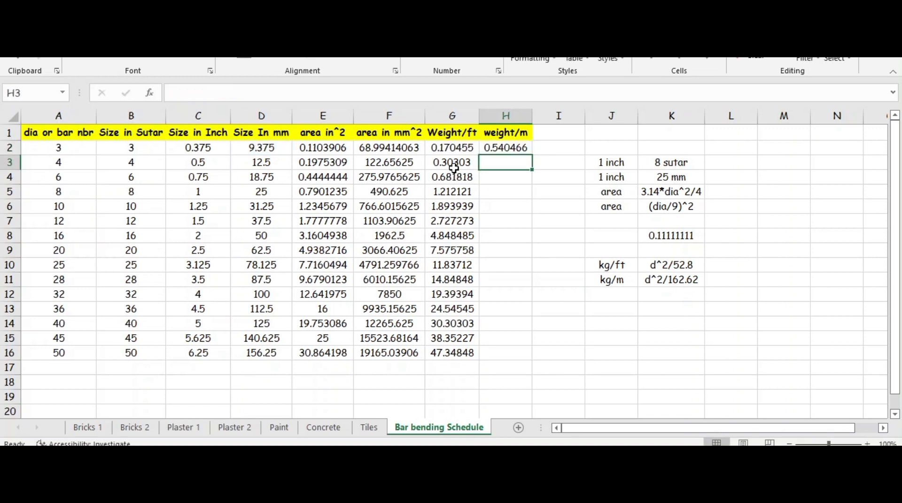
# - Fill the weight-per-metre formula from H2 down through H16
pyautogui.click(515, 147)
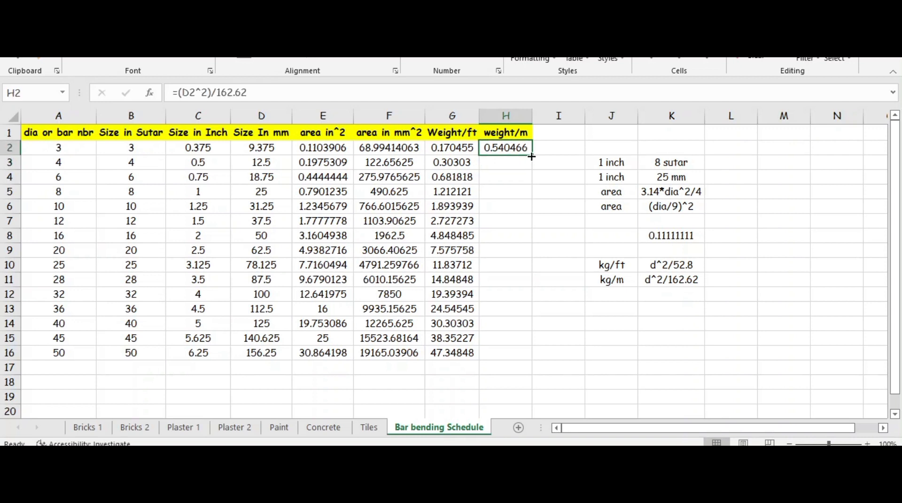
pyautogui.moveTo(531, 156); pyautogui.dragTo(501, 356)
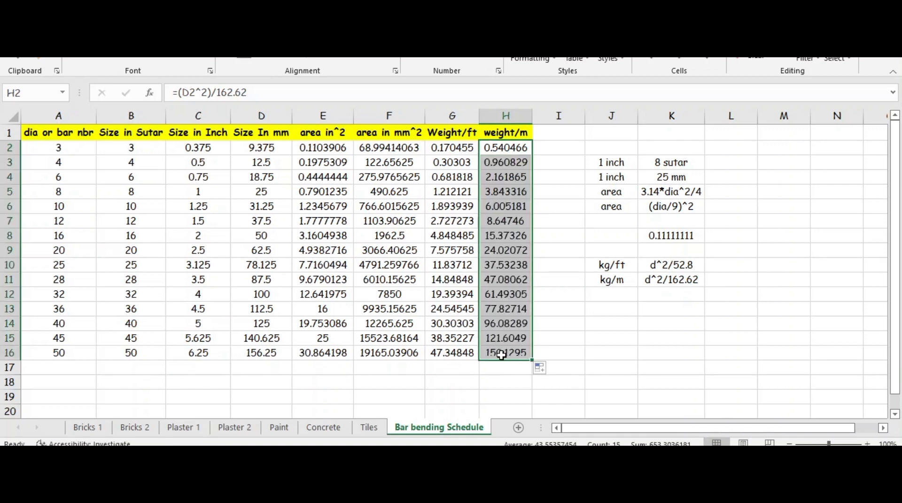
pyautogui.click(323, 397)
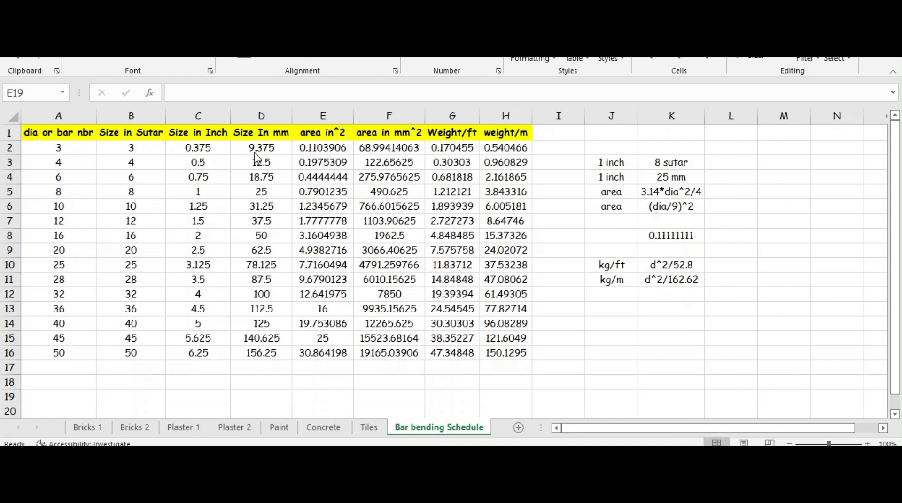
pyautogui.click(278, 149)
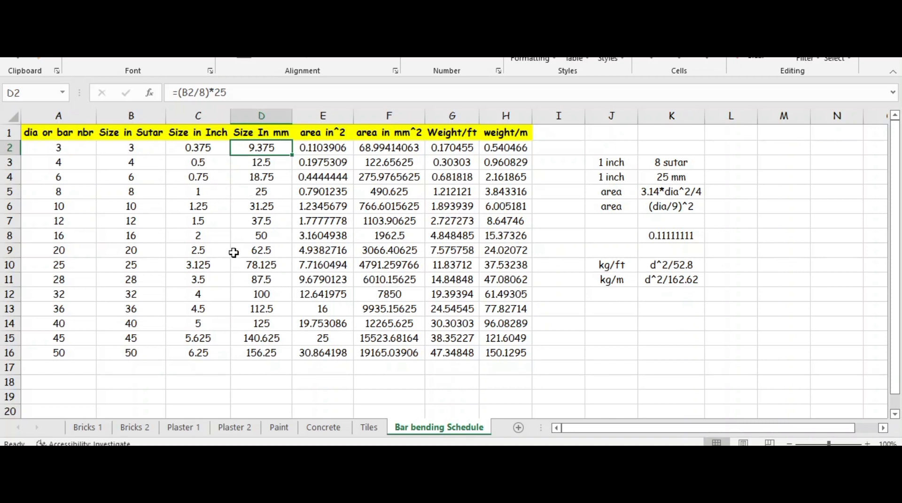
pyautogui.click(79, 52)
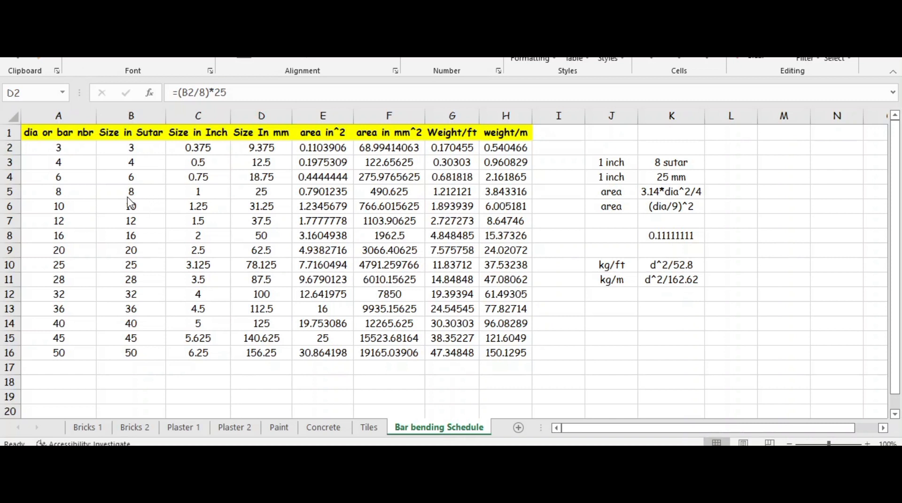